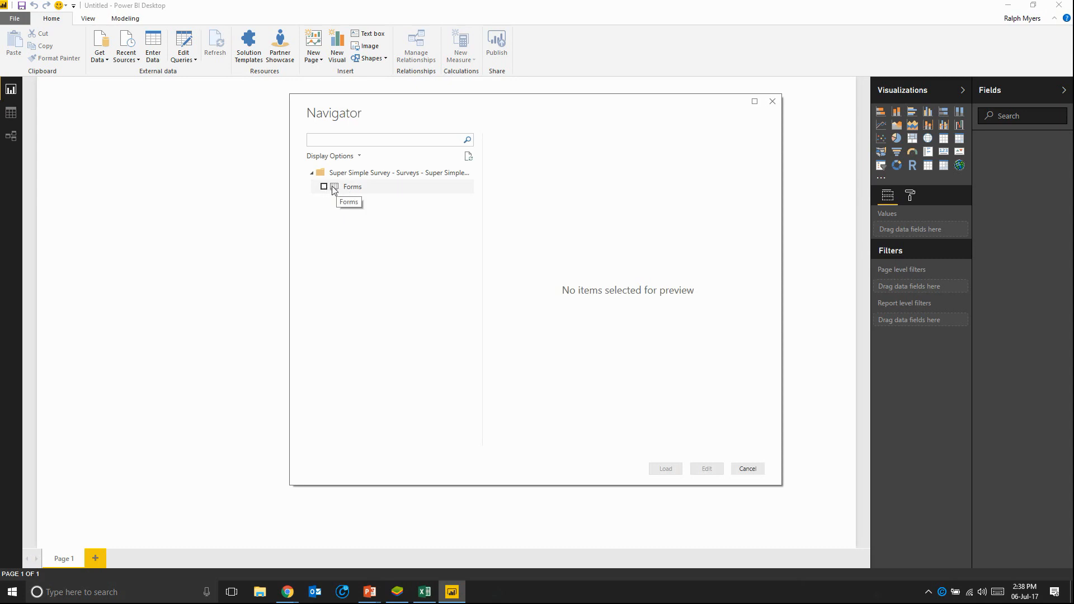
# Step: Load the Forms table from the Super Simple Survey data source into the report
pyautogui.click(324, 187)
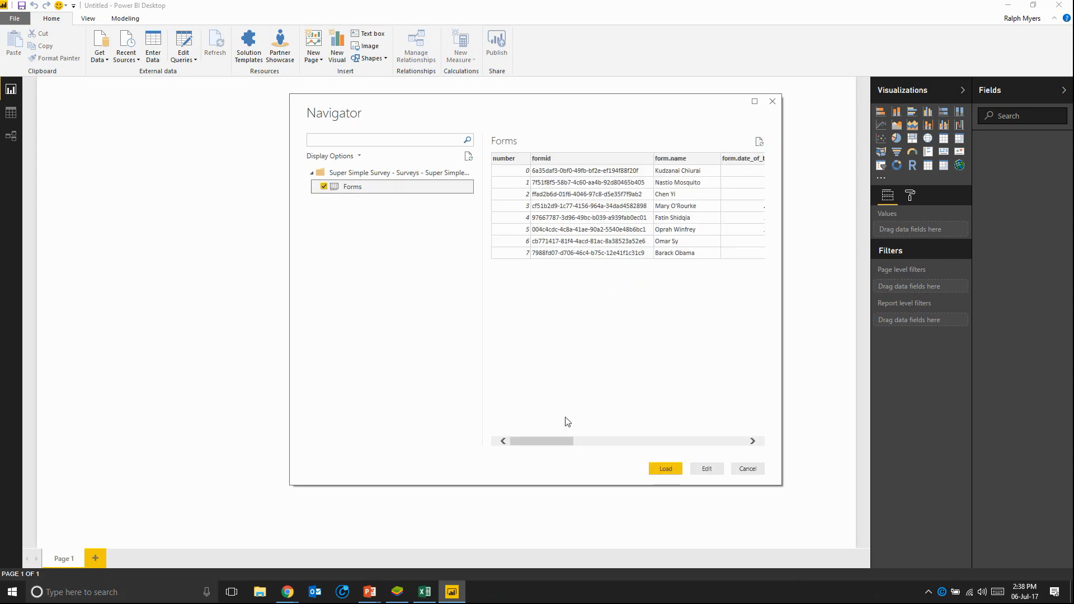
pyautogui.click(662, 469)
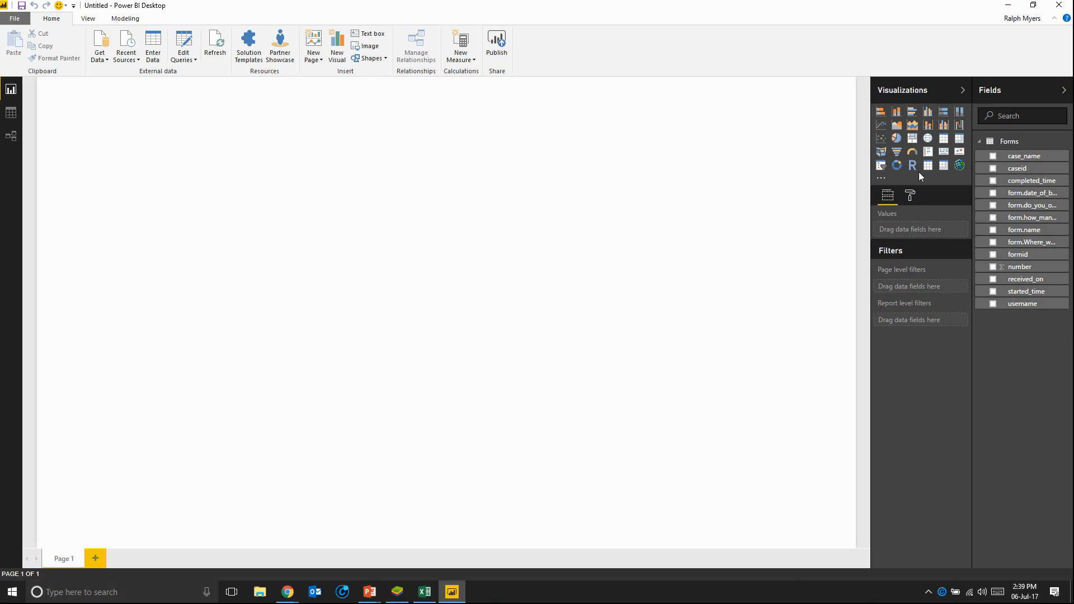
# Step: Add a card visual at the report page's upper-left corner and assign the formid field to it
pyautogui.click(943, 152)
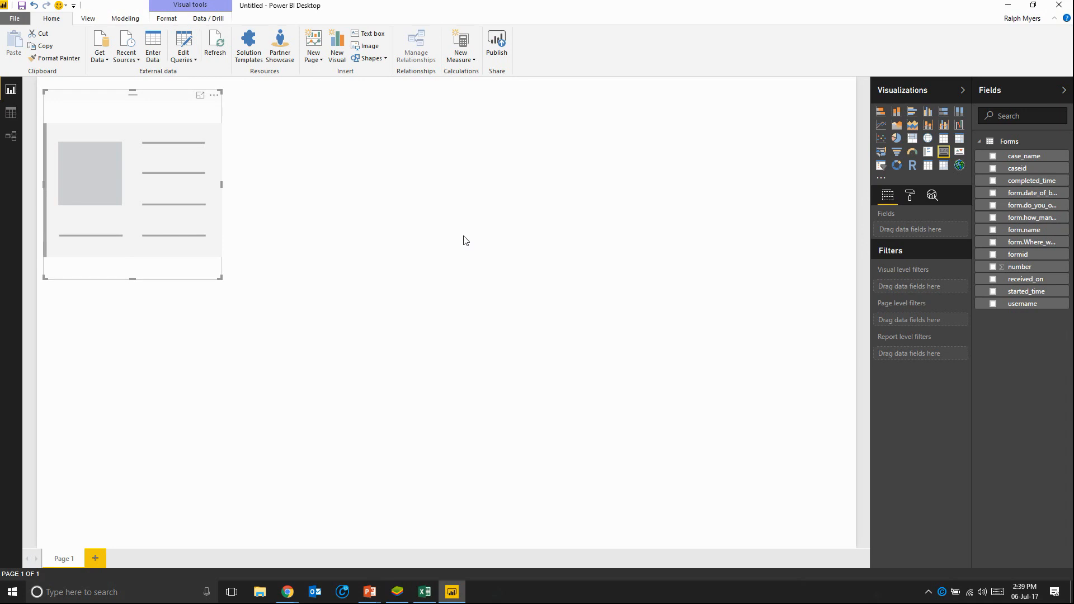
pyautogui.moveTo(108, 103); pyautogui.dragTo(93, 86)
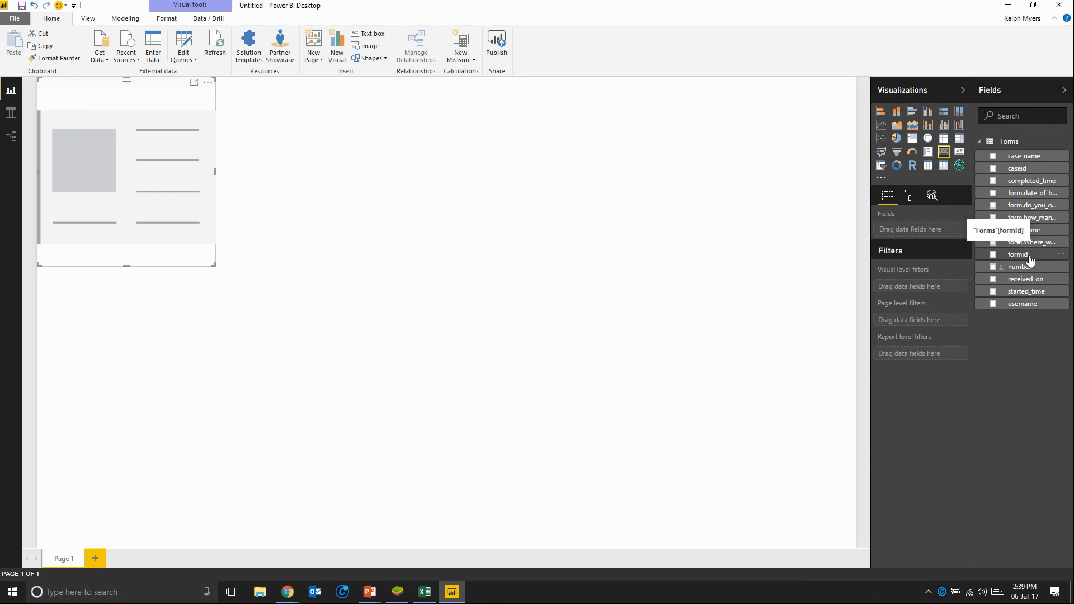
pyautogui.moveTo(1030, 261); pyautogui.dragTo(930, 231)
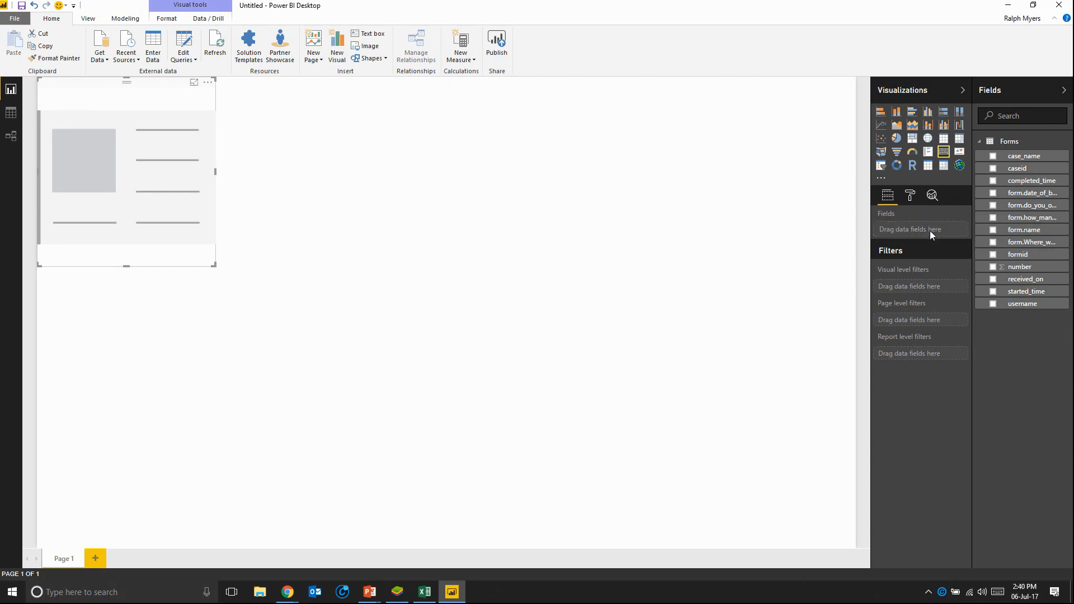
pyautogui.moveTo(1020, 258); pyautogui.dragTo(918, 240)
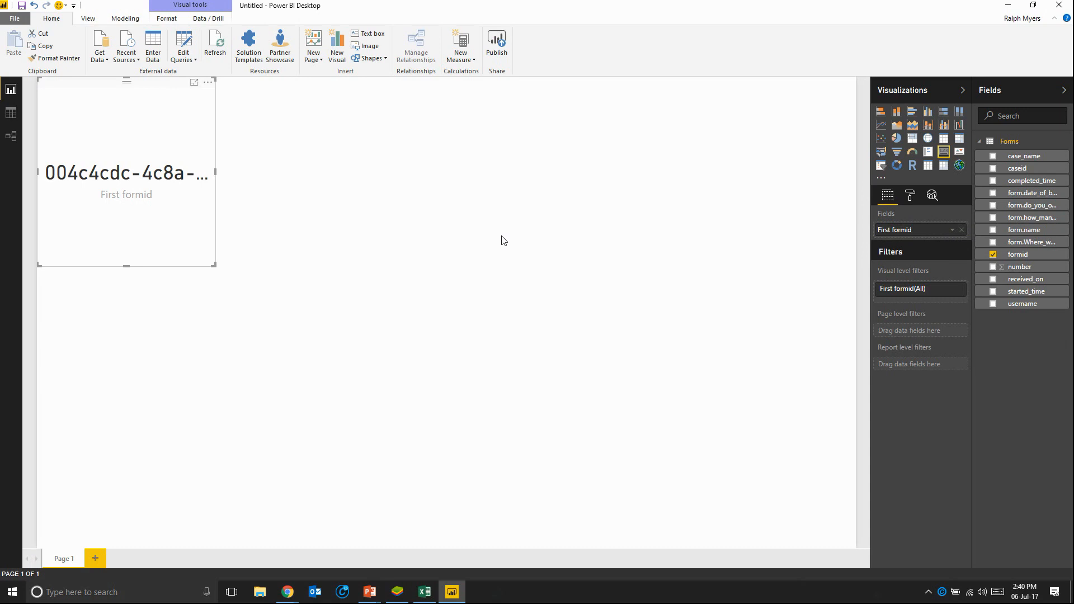
# Step: Summarize the card's formid field as Count and shrink the card to a small tile in the page's corner
pyautogui.click(948, 231)
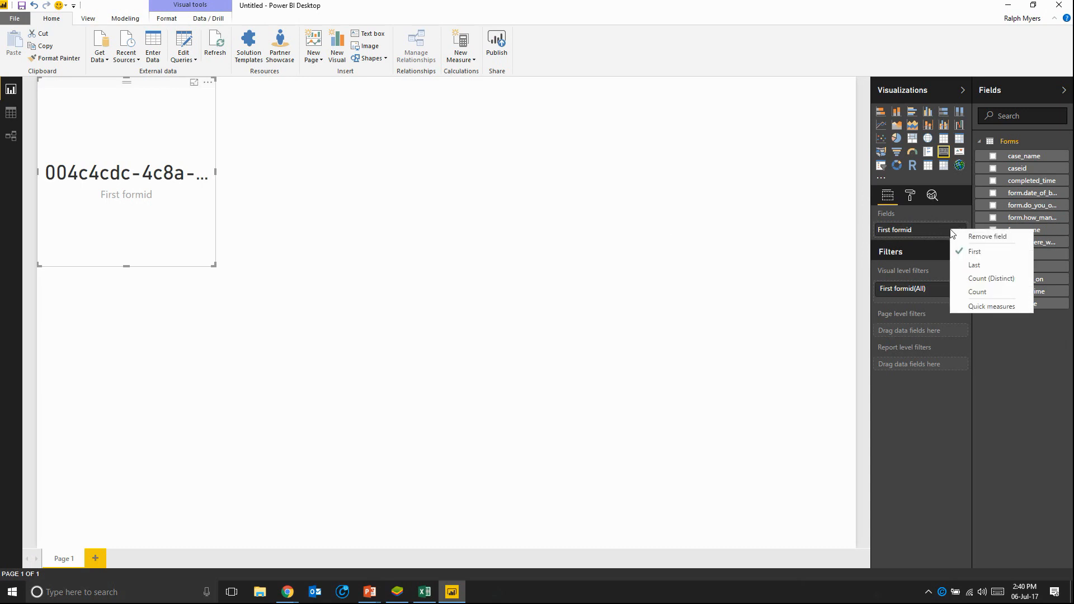
pyautogui.click(921, 232)
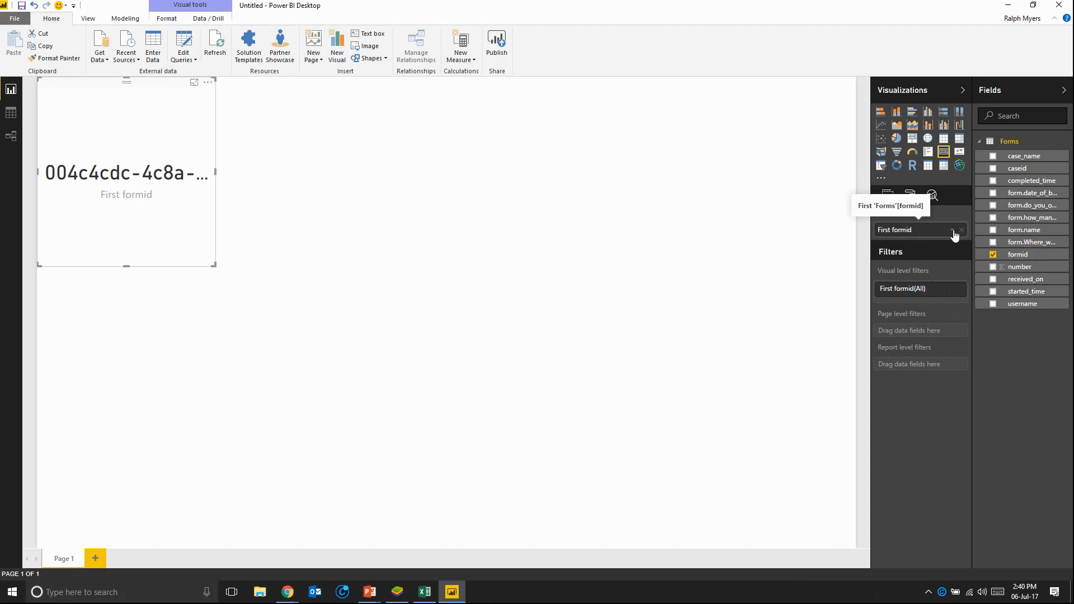
pyautogui.click(953, 236)
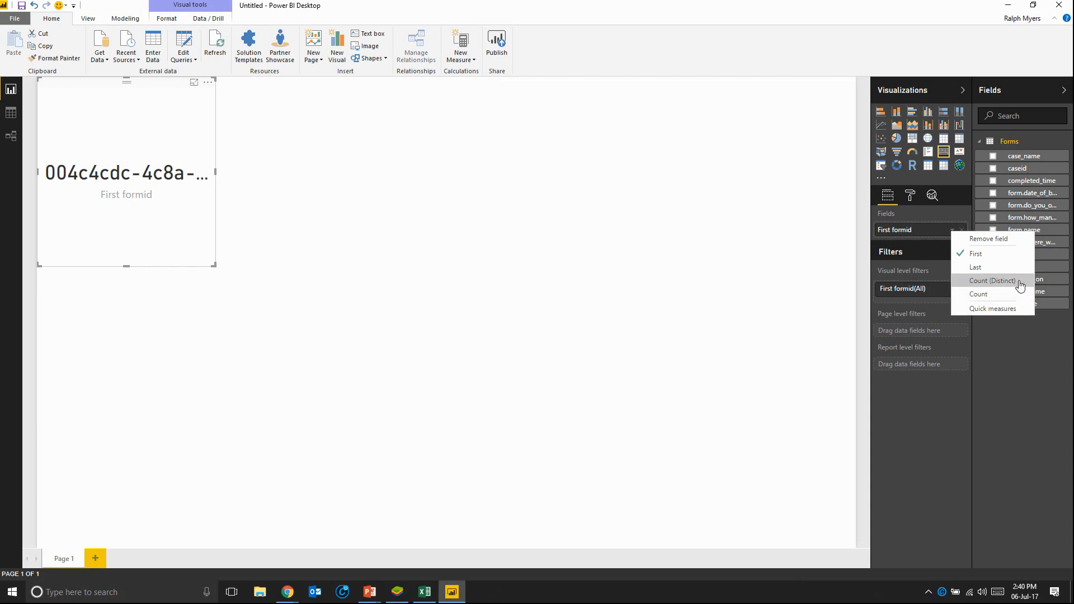
pyautogui.click(982, 292)
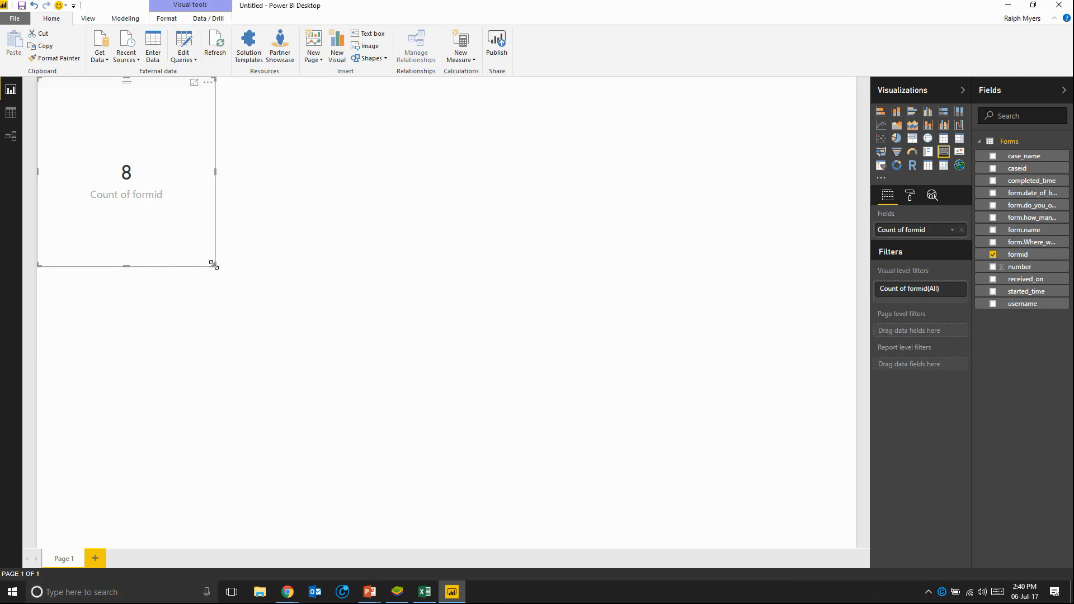
pyautogui.moveTo(211, 262); pyautogui.dragTo(145, 146)
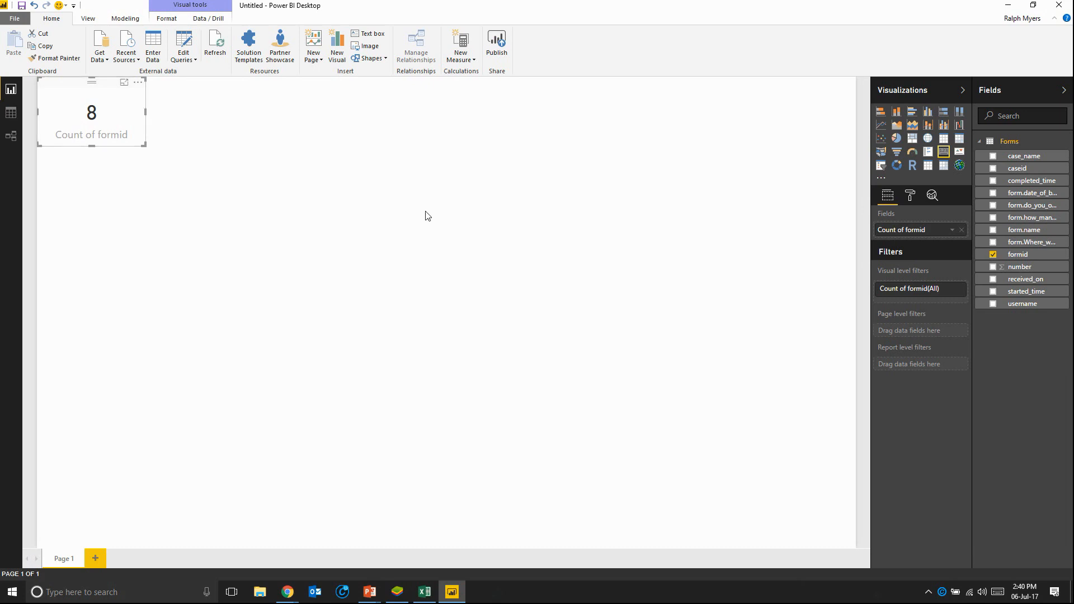
# Step: Turn off the card's category label and turn on its title with the text "Total Number of Respondents"
pyautogui.click(910, 195)
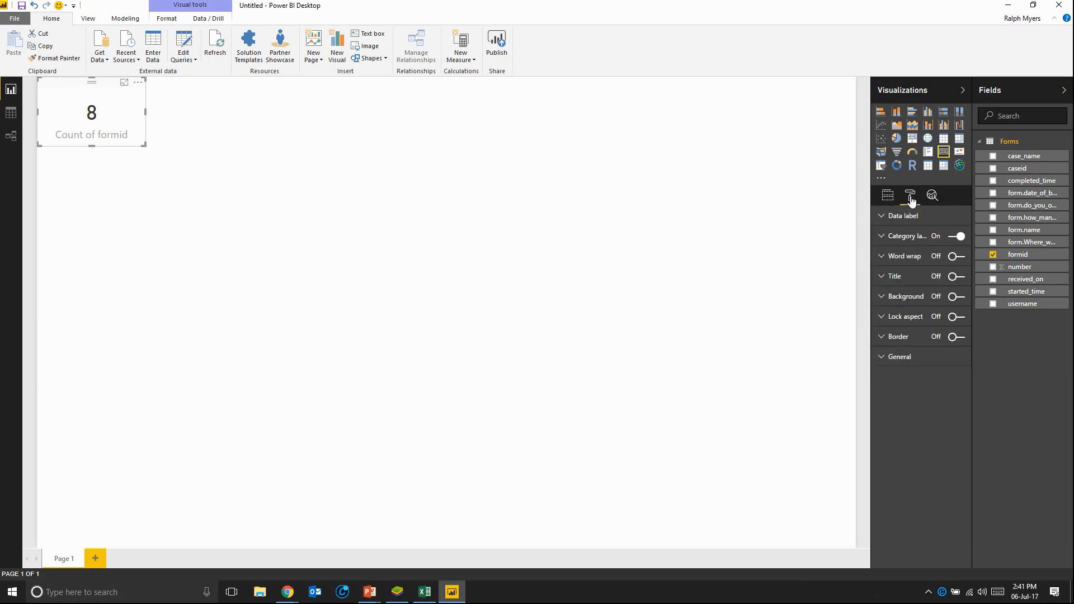
pyautogui.click(956, 237)
pyautogui.click(953, 278)
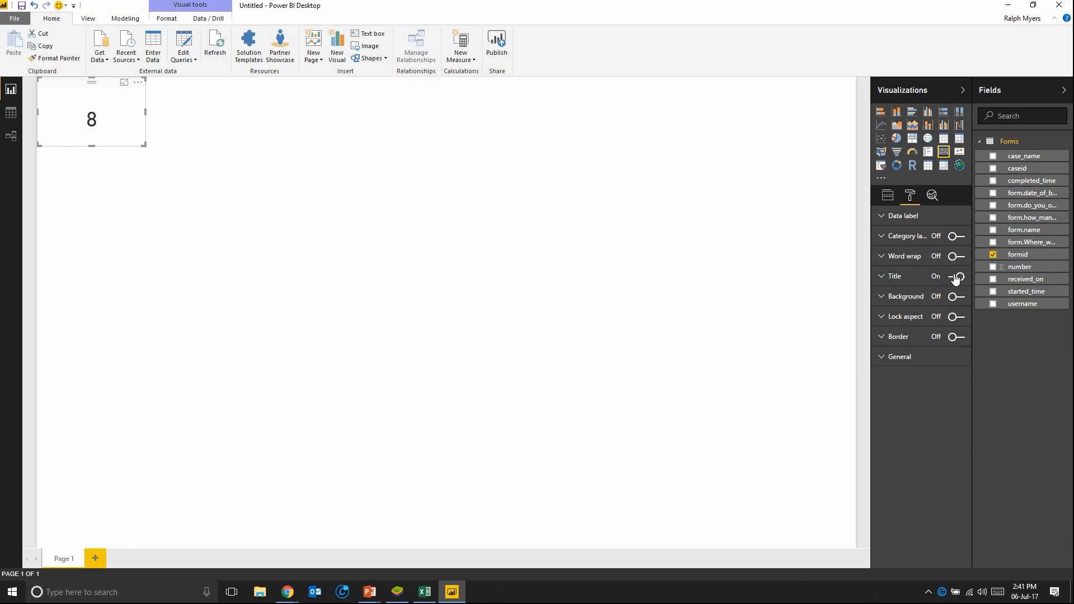
pyautogui.click(882, 280)
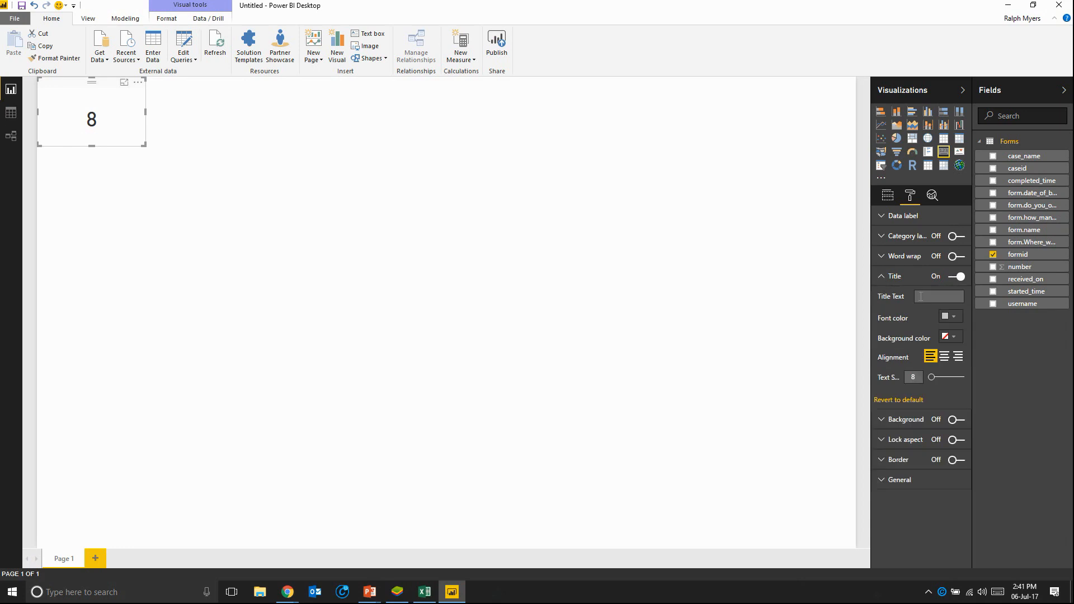
pyautogui.write('Total Number of Respondents')
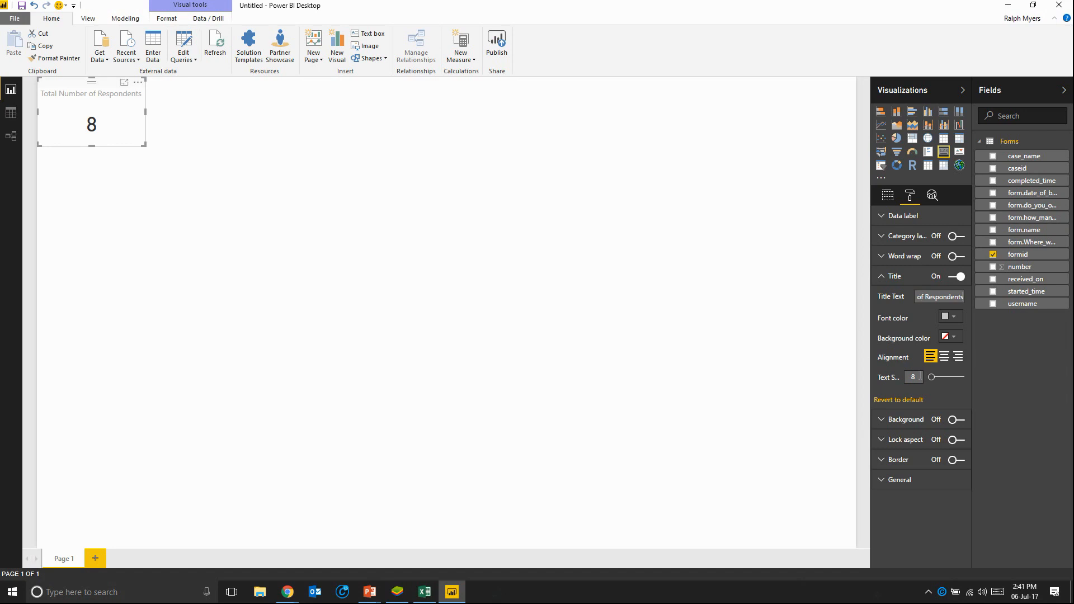
# Step: Centre the card's title at text size 15 and widen the card to fit the whole title
pyautogui.click(944, 358)
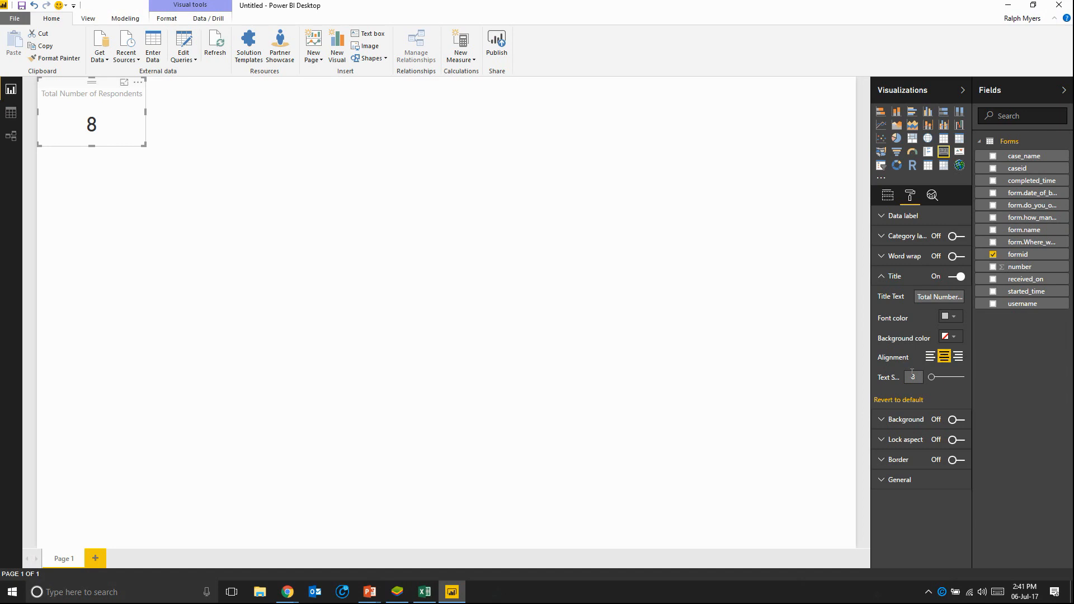
pyautogui.moveTo(934, 381); pyautogui.dragTo(940, 381)
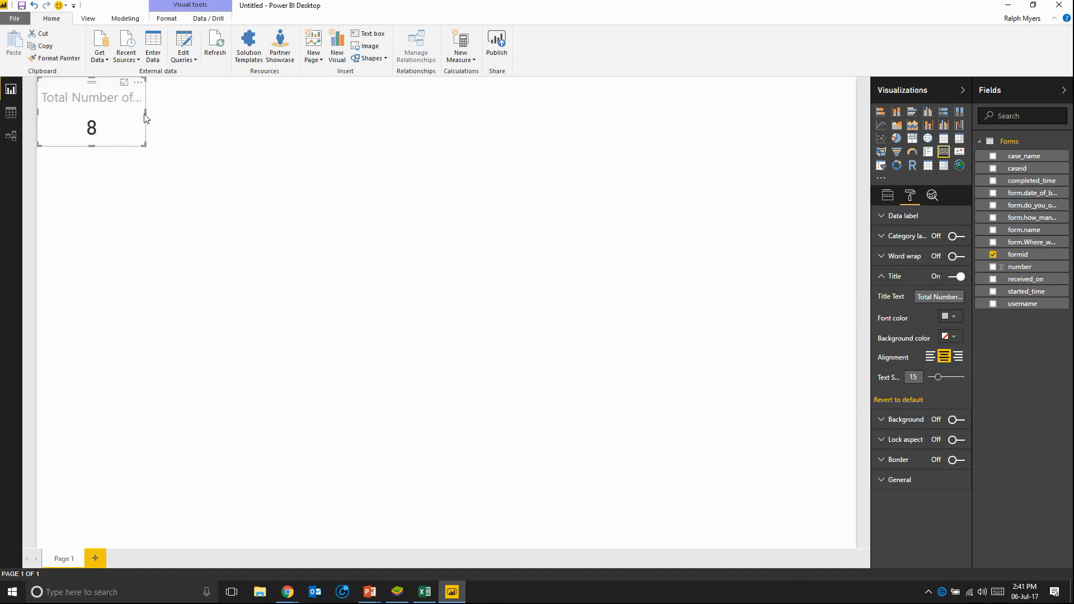
pyautogui.moveTo(144, 111); pyautogui.dragTo(218, 113)
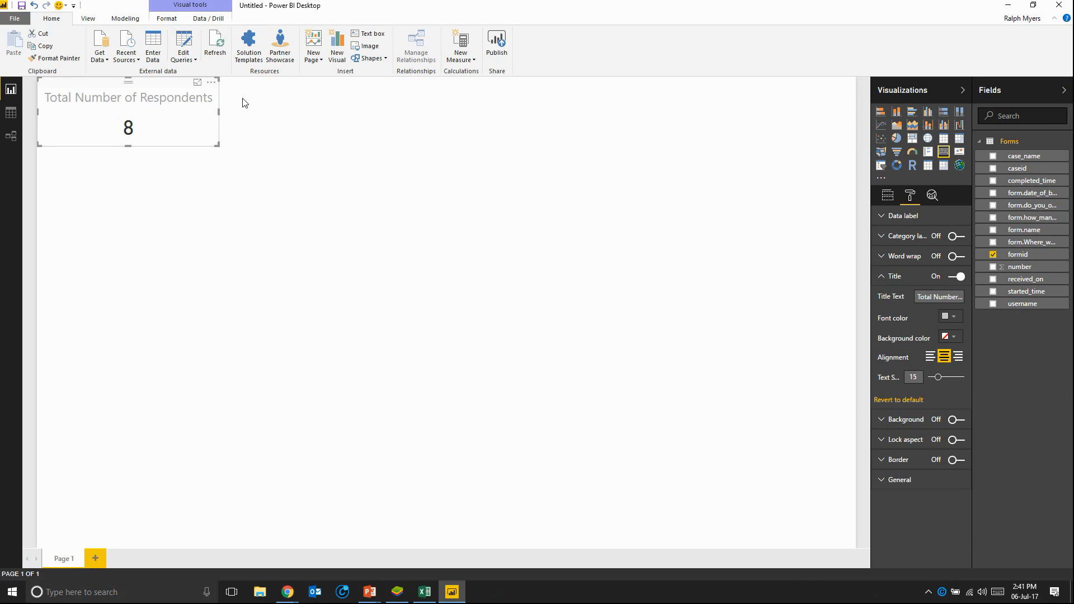
pyautogui.click(274, 127)
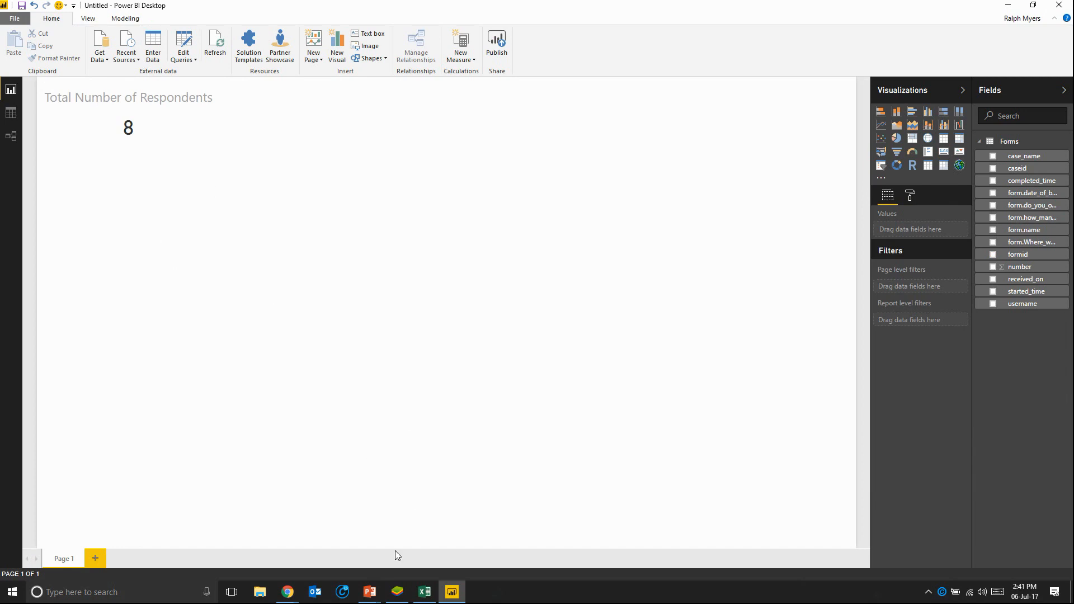
# Step: Widen the field list so the full field names are readable
pyautogui.moveTo(396, 593)
pyautogui.moveTo(972, 207); pyautogui.dragTo(893, 222)
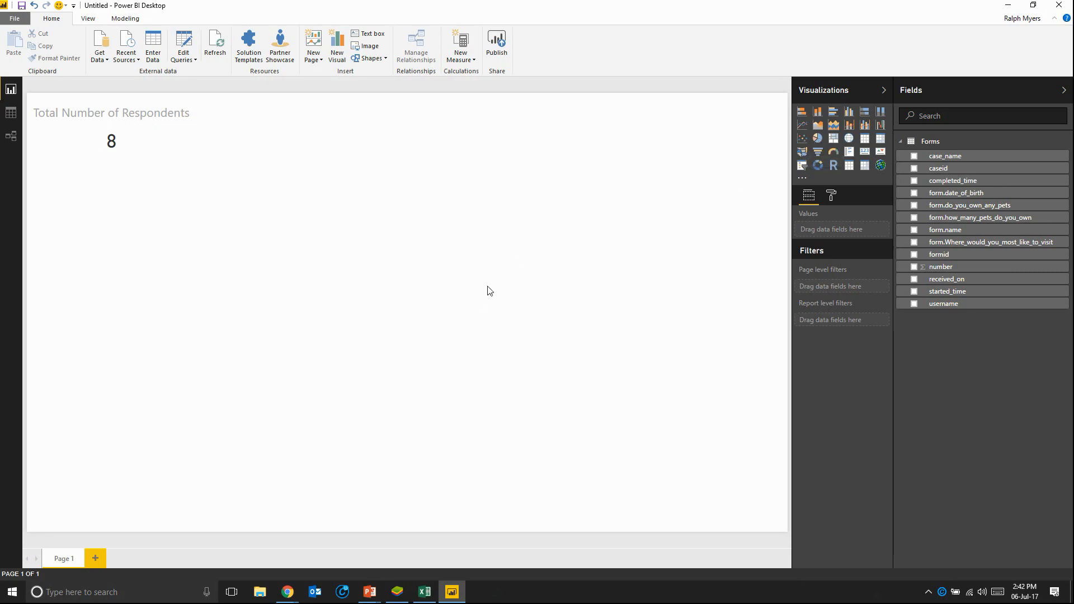
pyautogui.click(128, 141)
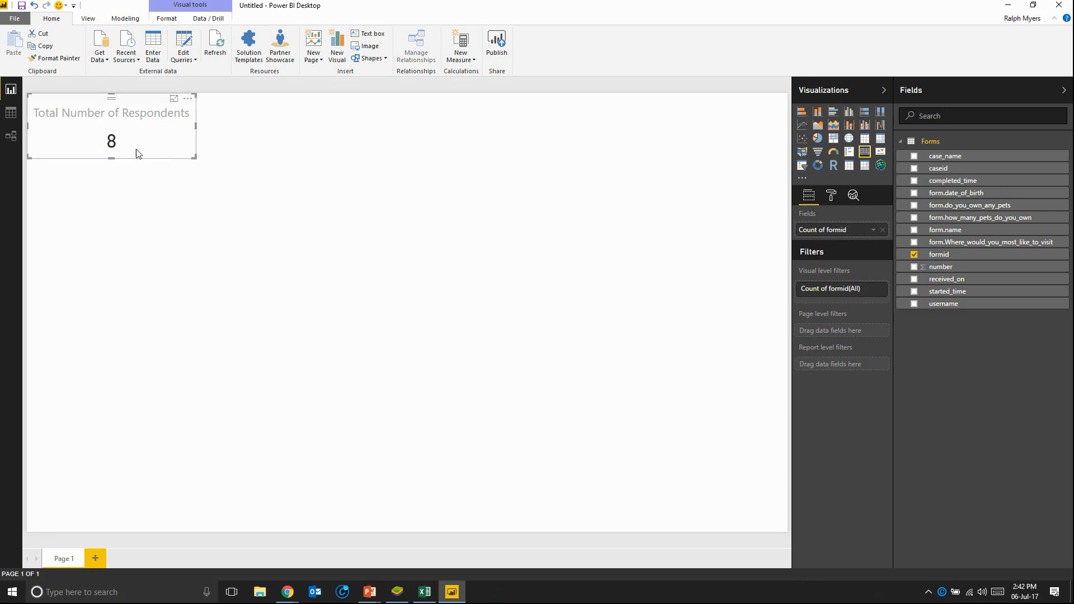
pyautogui.click(343, 232)
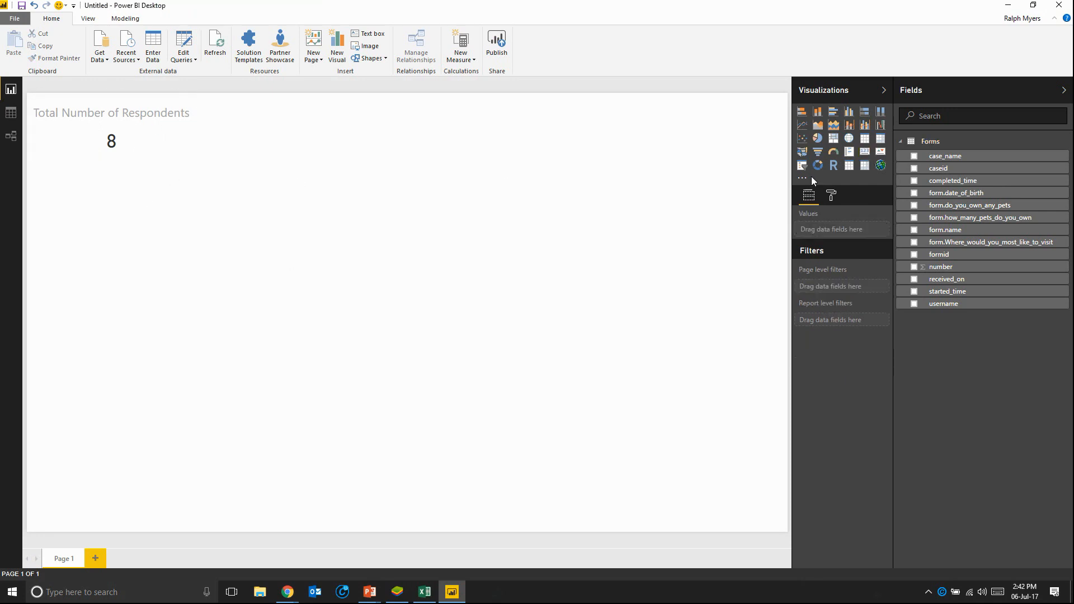
# Step: Add a pie chart directly below the respondents card, aligned to the page edge, with formid as its values
pyautogui.click(819, 141)
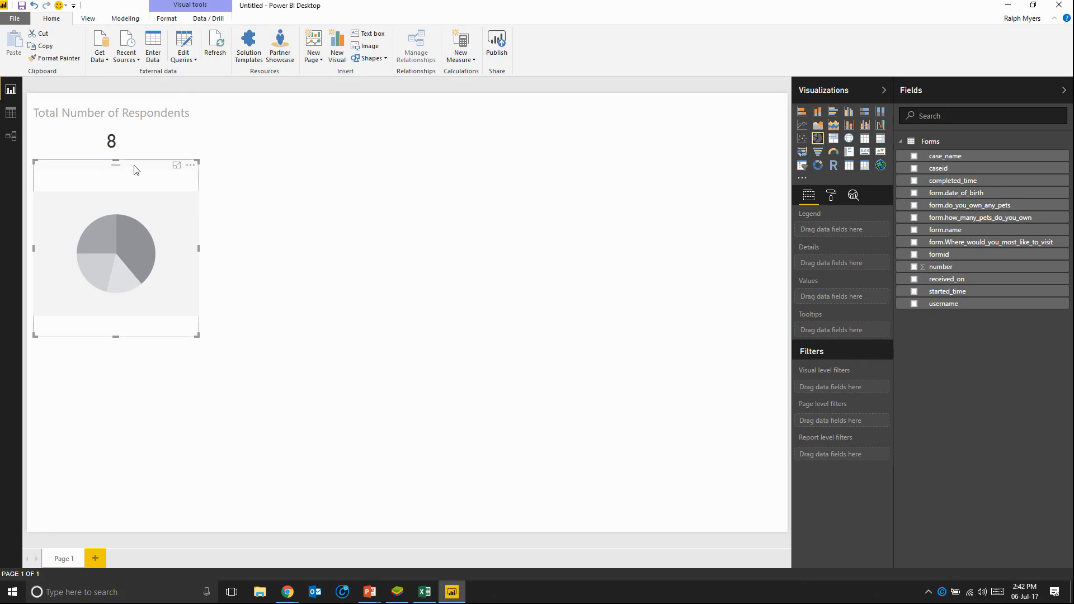
pyautogui.moveTo(135, 169); pyautogui.dragTo(129, 168)
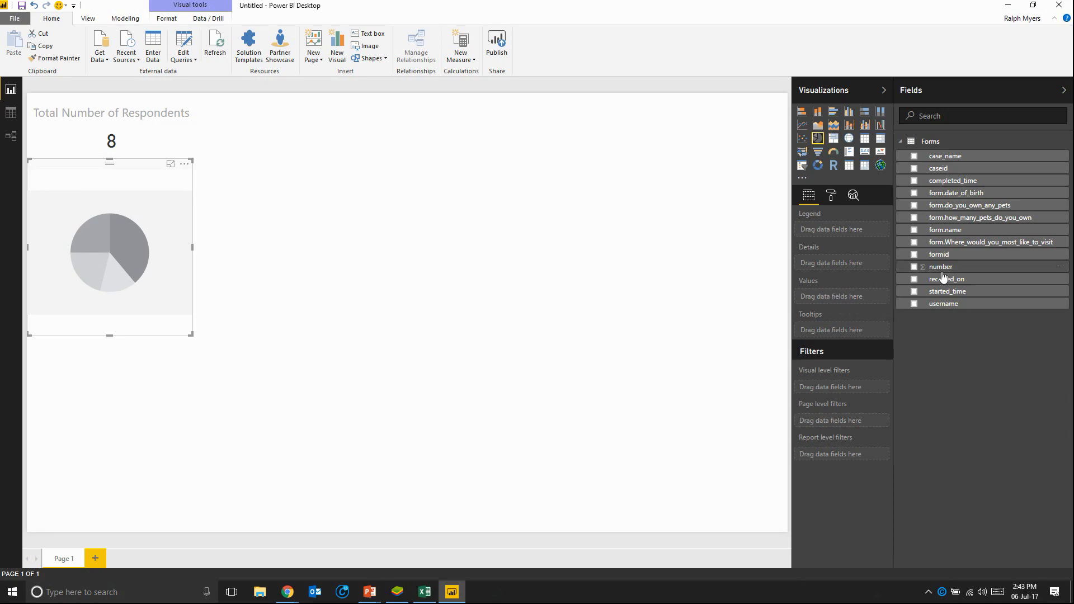
pyautogui.moveTo(941, 256); pyautogui.dragTo(839, 298)
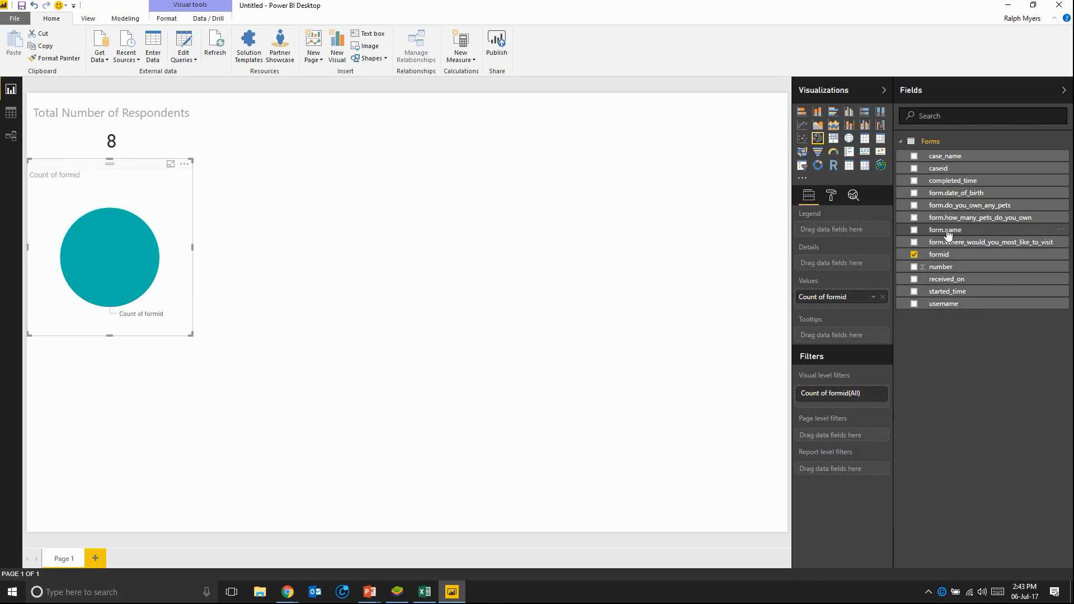
# Step: Split the pie chart by form.do_you_own_any_pets as its legend instead of form.how_many_pets_do_you_own
pyautogui.moveTo(958, 222); pyautogui.dragTo(857, 235)
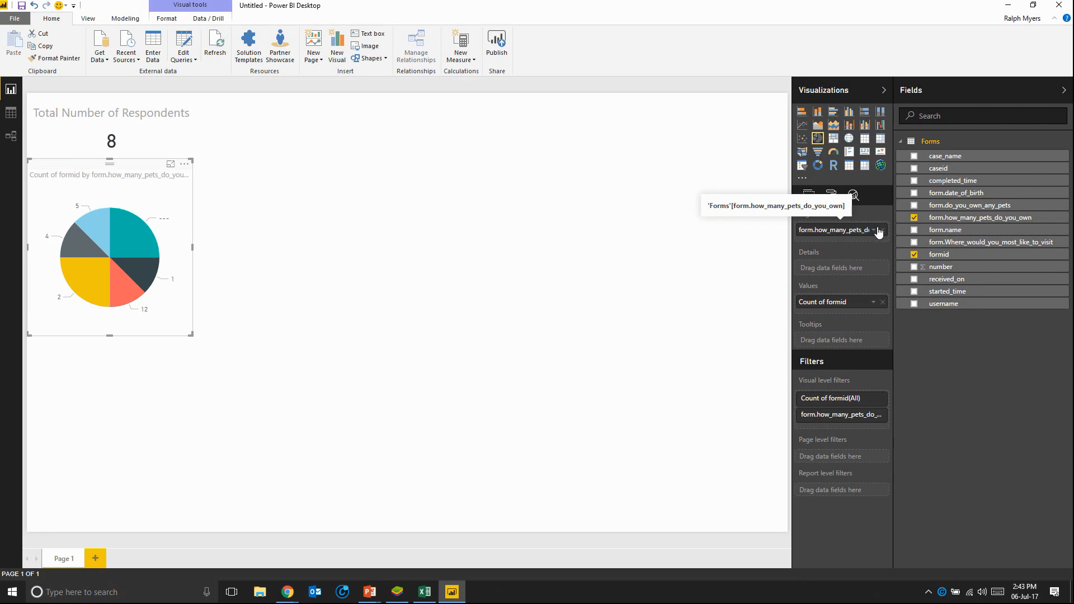
pyautogui.click(883, 229)
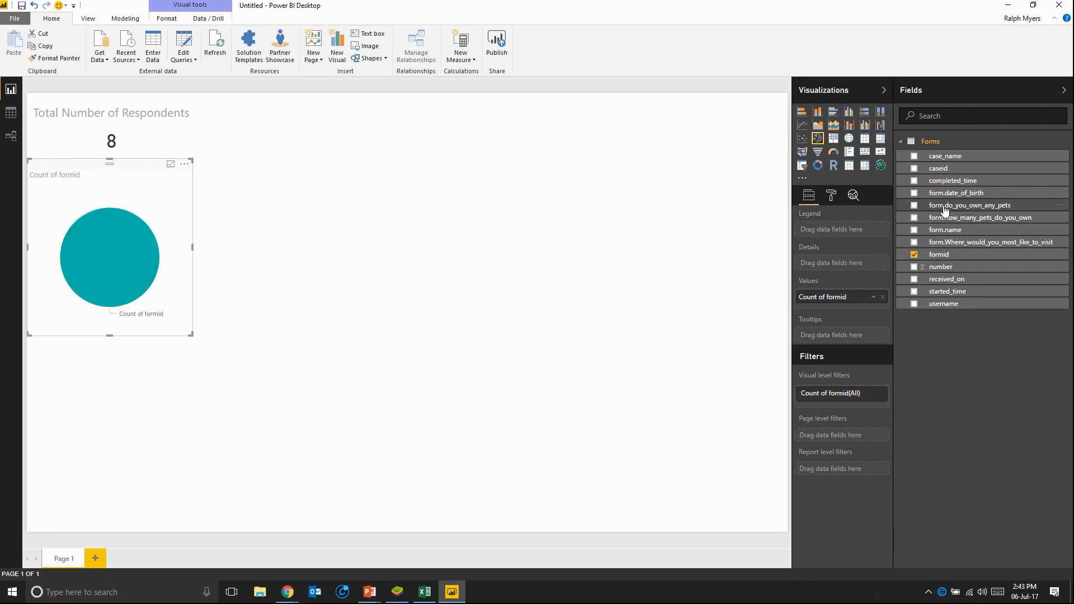
pyautogui.moveTo(944, 205); pyautogui.dragTo(860, 234)
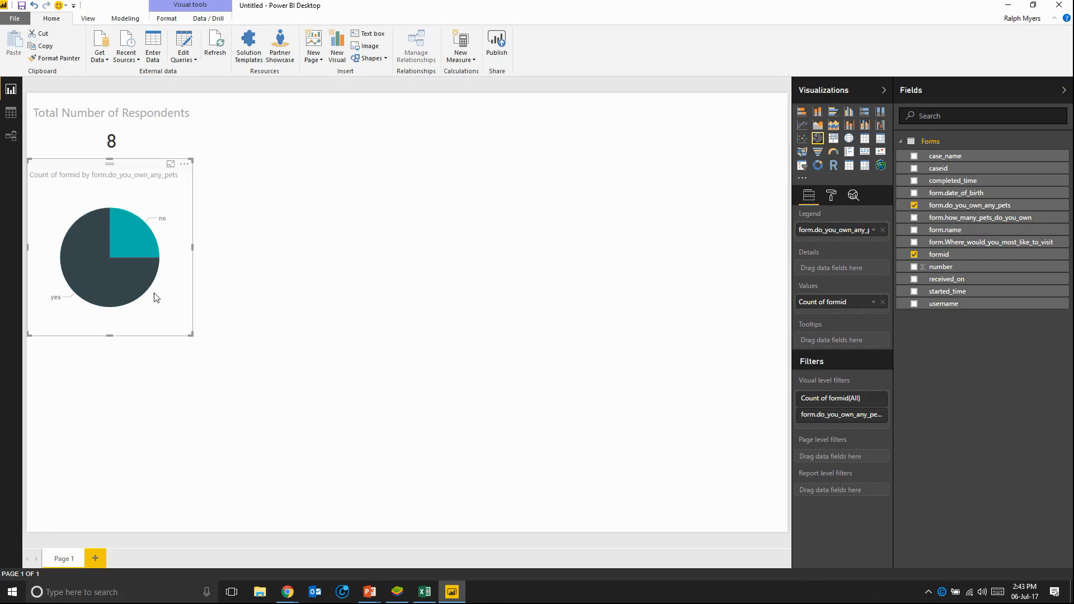
pyautogui.moveTo(94, 247)
# Step: Replace the pie chart's title text with "Do you own any pets?"
pyautogui.click(832, 197)
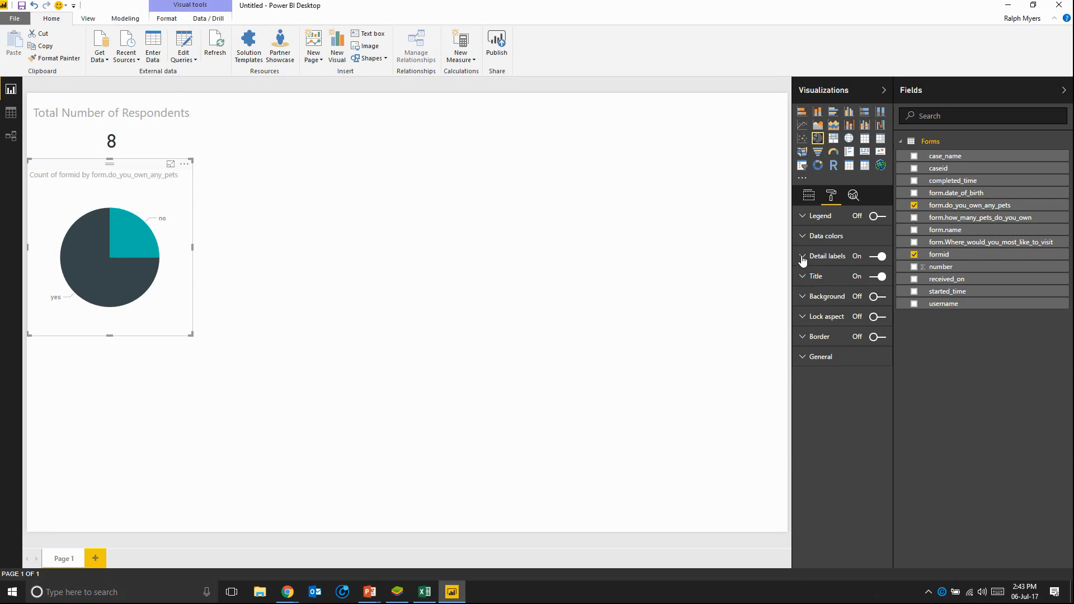
pyautogui.click(802, 278)
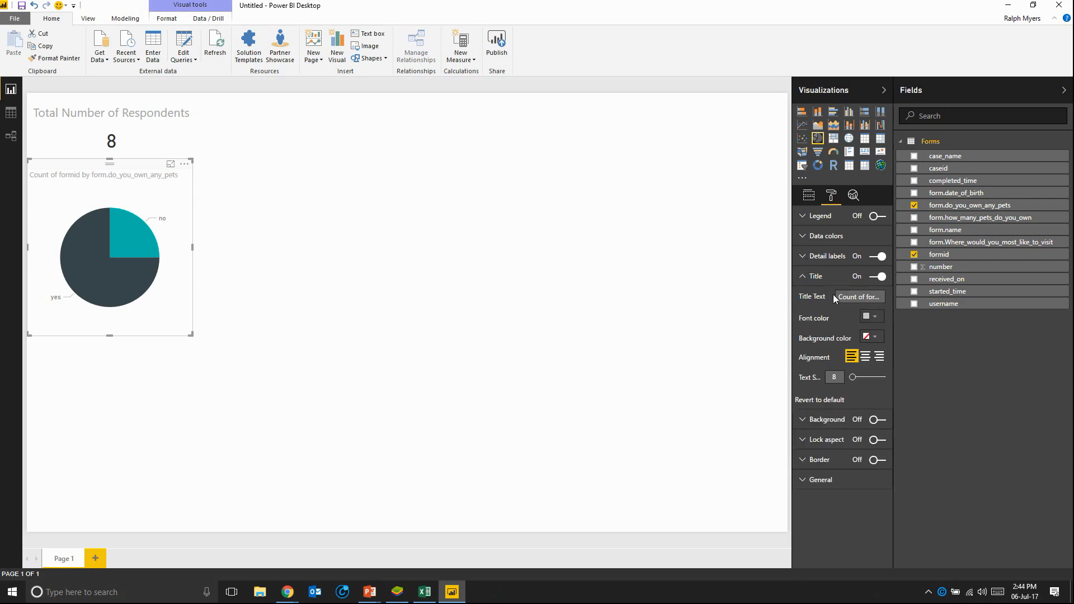
pyautogui.moveTo(839, 297); pyautogui.dragTo(991, 307)
pyautogui.write('Do you own any pets?')
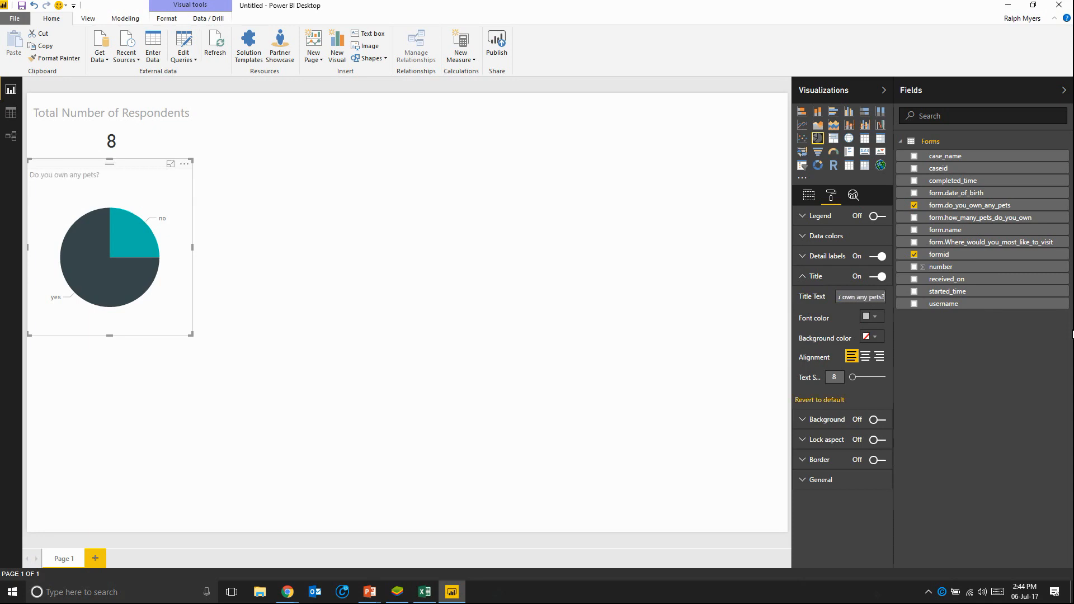
# Step: Centre the pie chart's title and set its text size to 15
pyautogui.click(866, 358)
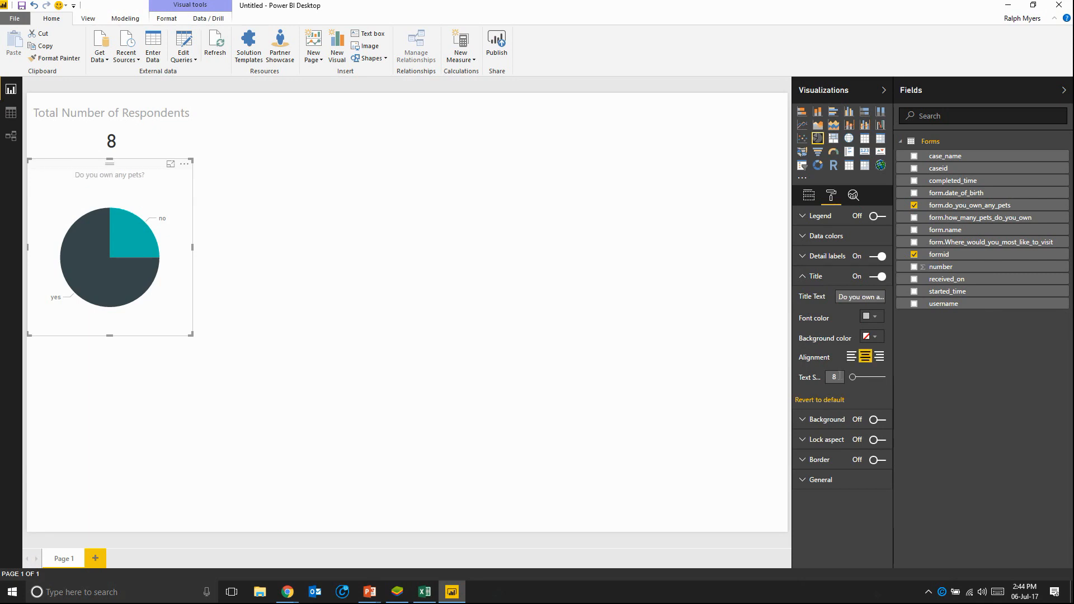
pyautogui.click(826, 379)
pyautogui.write('15')
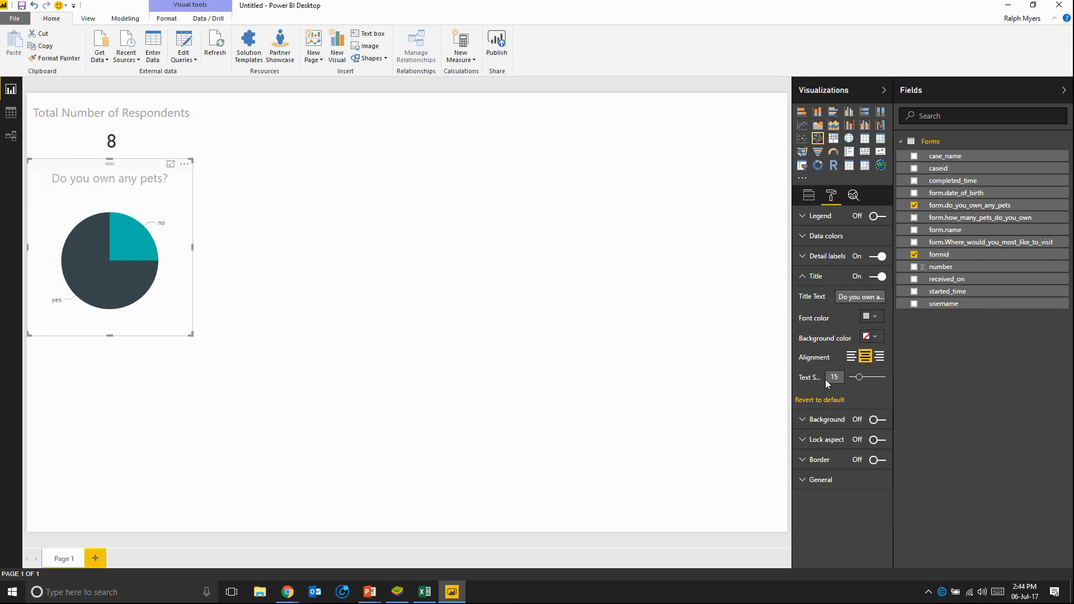
pyautogui.click(347, 331)
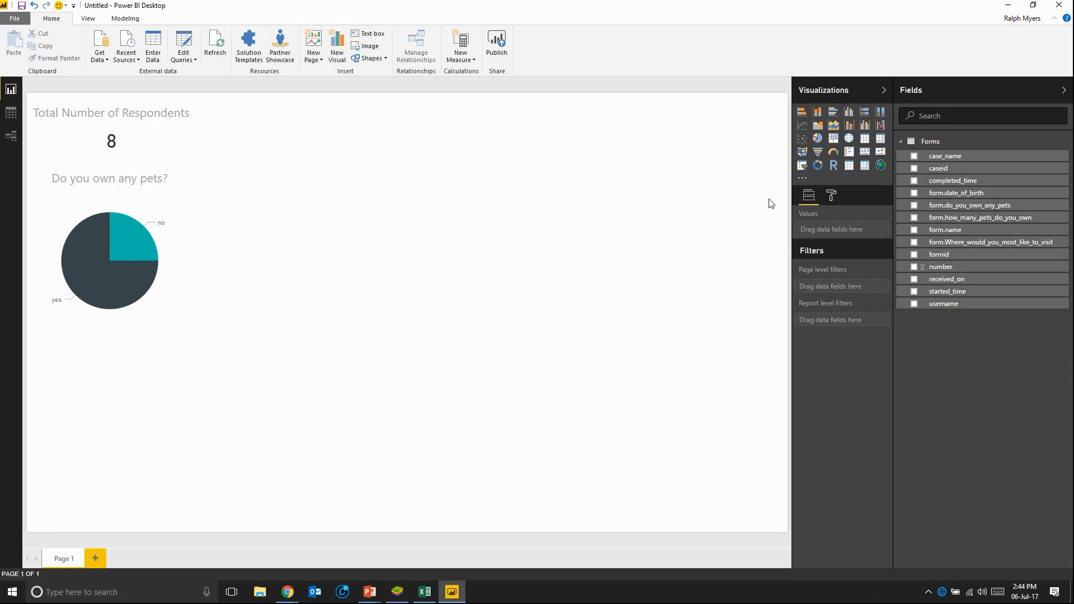
# Step: Add a table below the pie chart, aligned to the page edge and extended down to the page's lower border
pyautogui.click(865, 140)
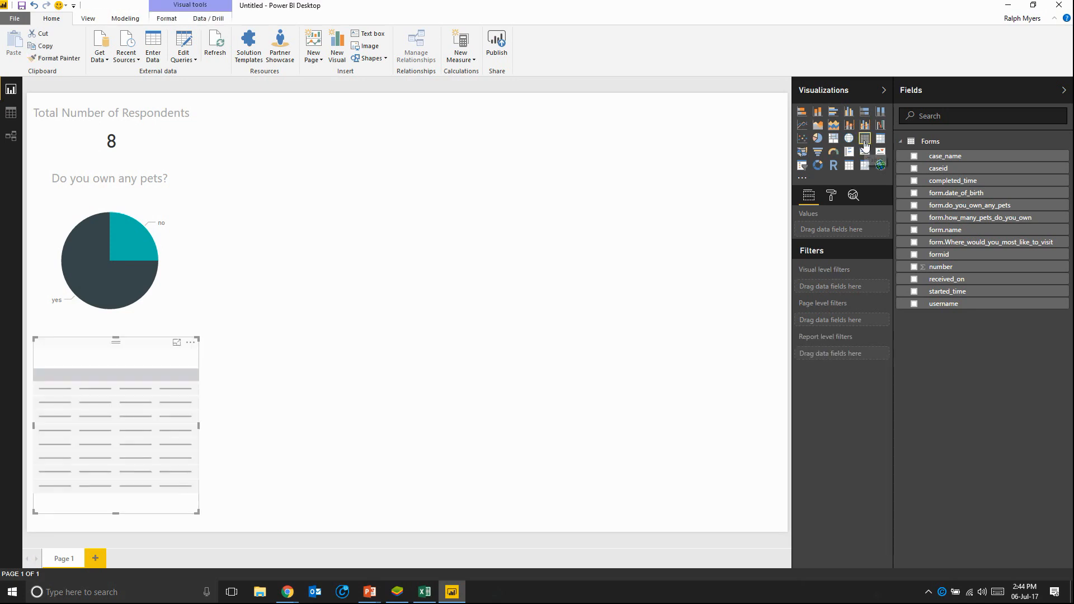
pyautogui.moveTo(133, 345); pyautogui.dragTo(127, 338)
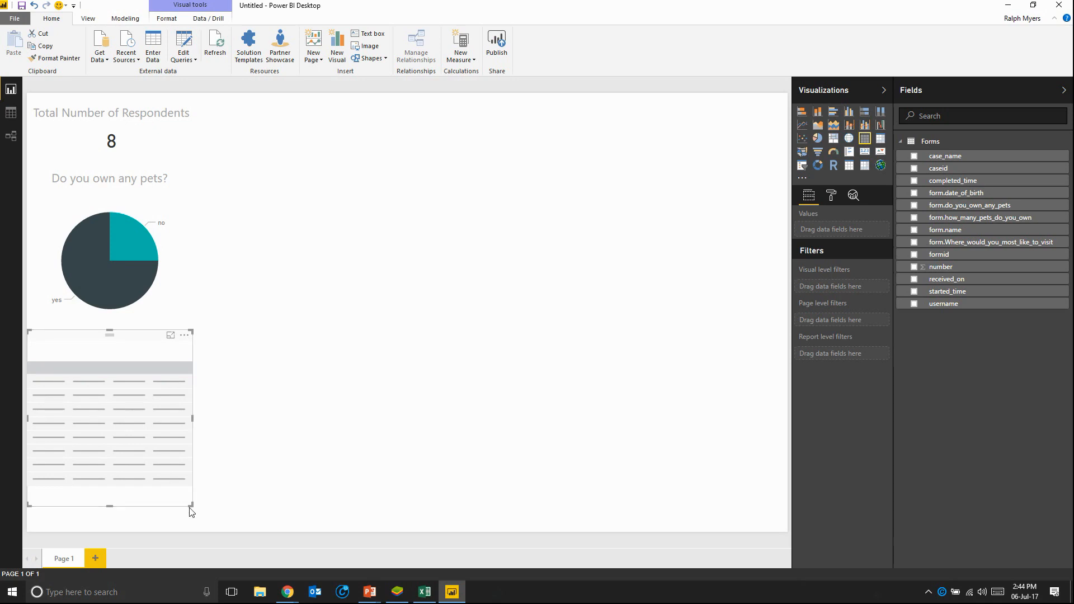
pyautogui.moveTo(190, 507); pyautogui.dragTo(188, 531)
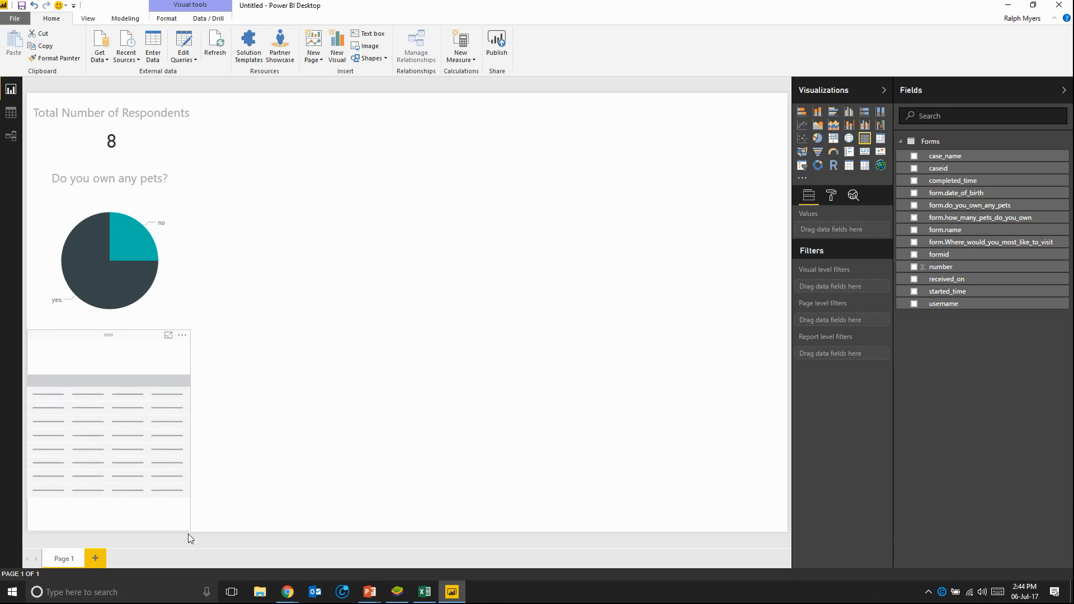
pyautogui.click(190, 534)
pyautogui.click(118, 366)
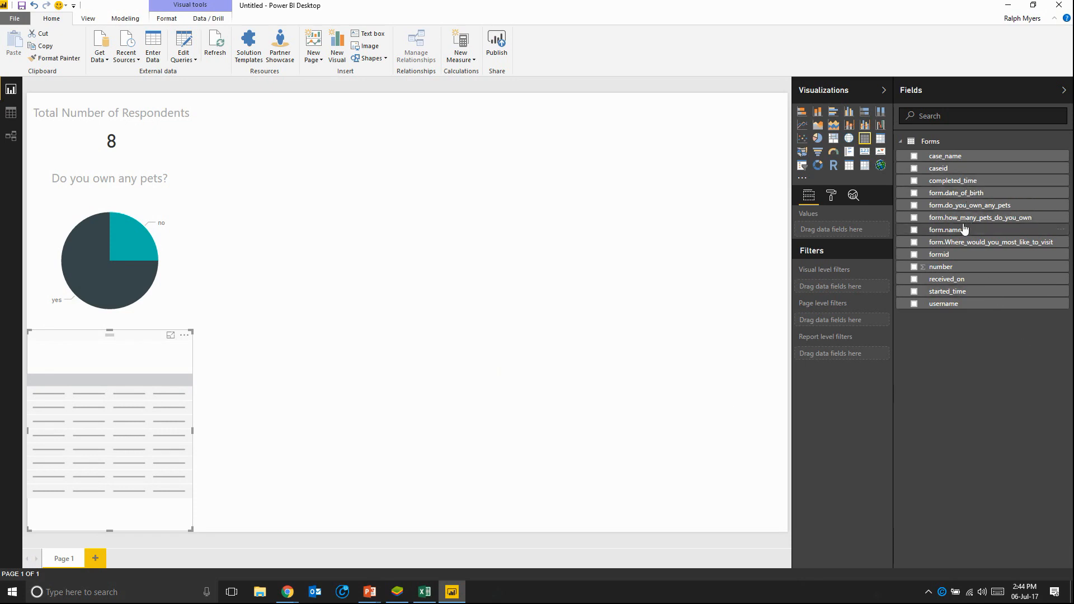
# Step: Fill the table with form.name and form.date_of_birth, showing the birth date as a plain date instead of a date hierarchy
pyautogui.moveTo(960, 231); pyautogui.dragTo(861, 232)
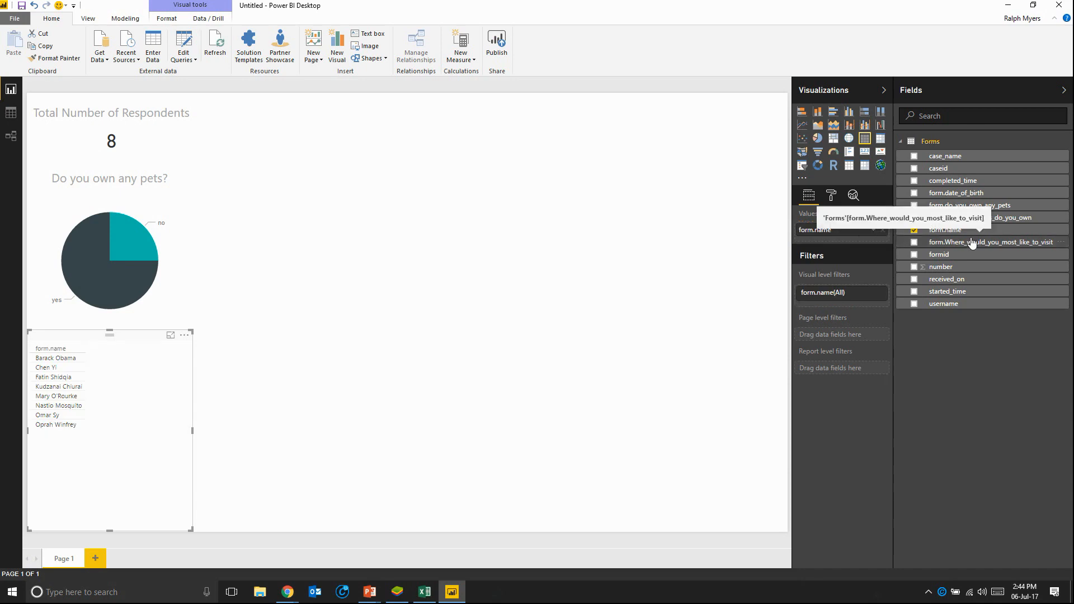
pyautogui.moveTo(957, 193); pyautogui.dragTo(851, 244)
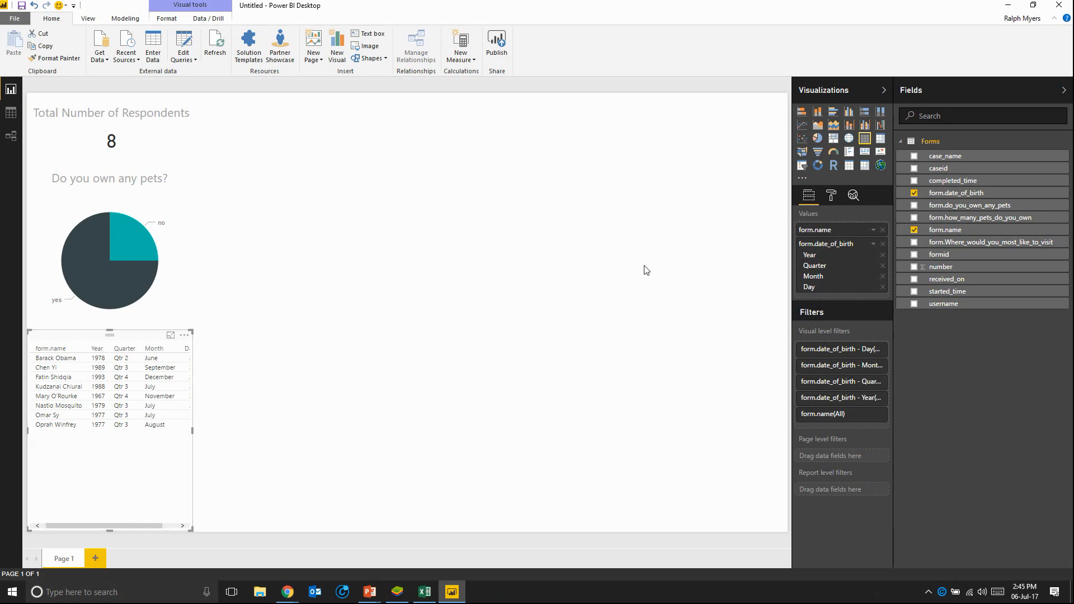
pyautogui.click(873, 247)
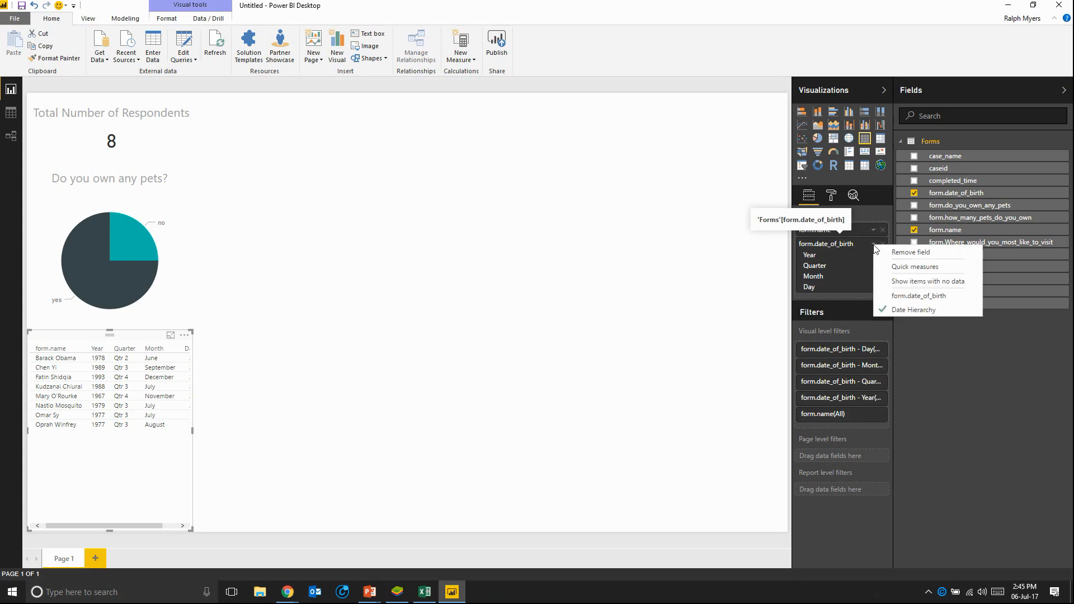
pyautogui.click(931, 297)
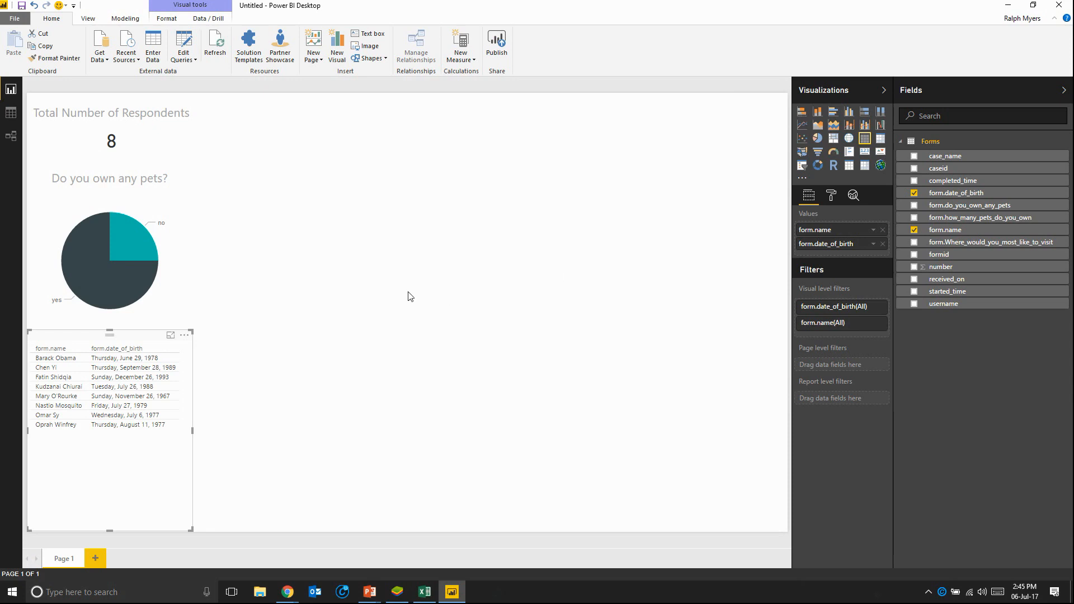
pyautogui.click(400, 268)
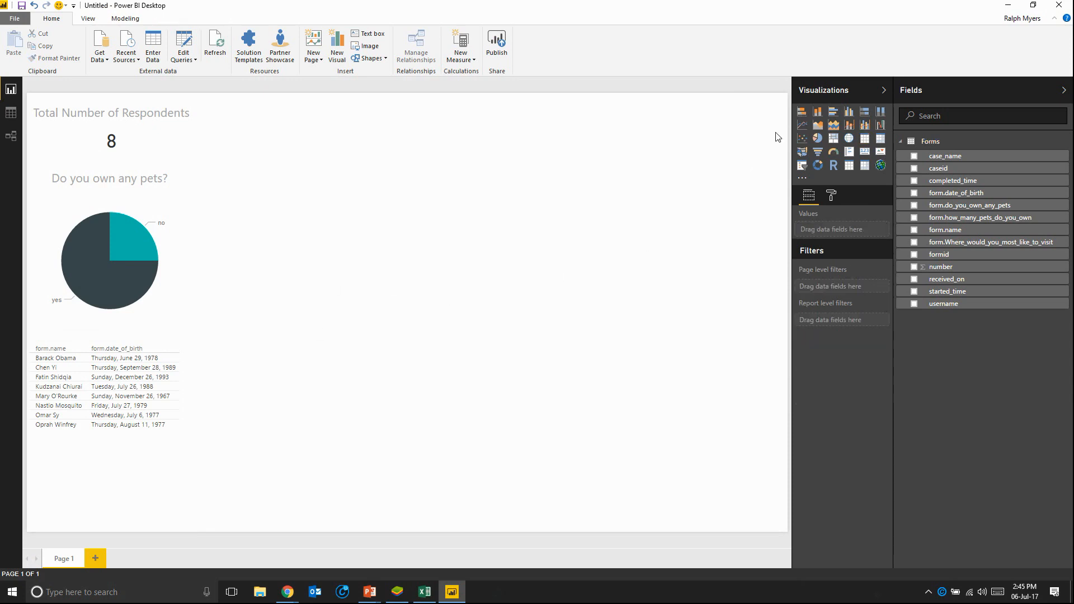
# Step: Add a stacked bar chart beside the respondents card at the page's upper edge, stretched to the far side of the page
pyautogui.click(801, 112)
pyautogui.moveTo(296, 166); pyautogui.dragTo(287, 88)
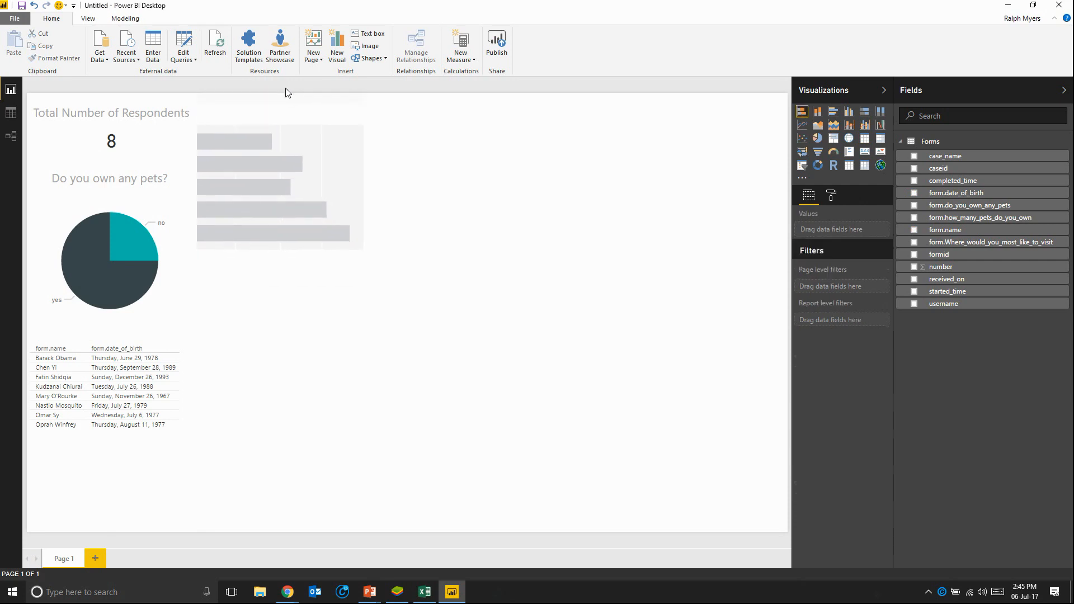
pyautogui.moveTo(362, 183); pyautogui.dragTo(783, 185)
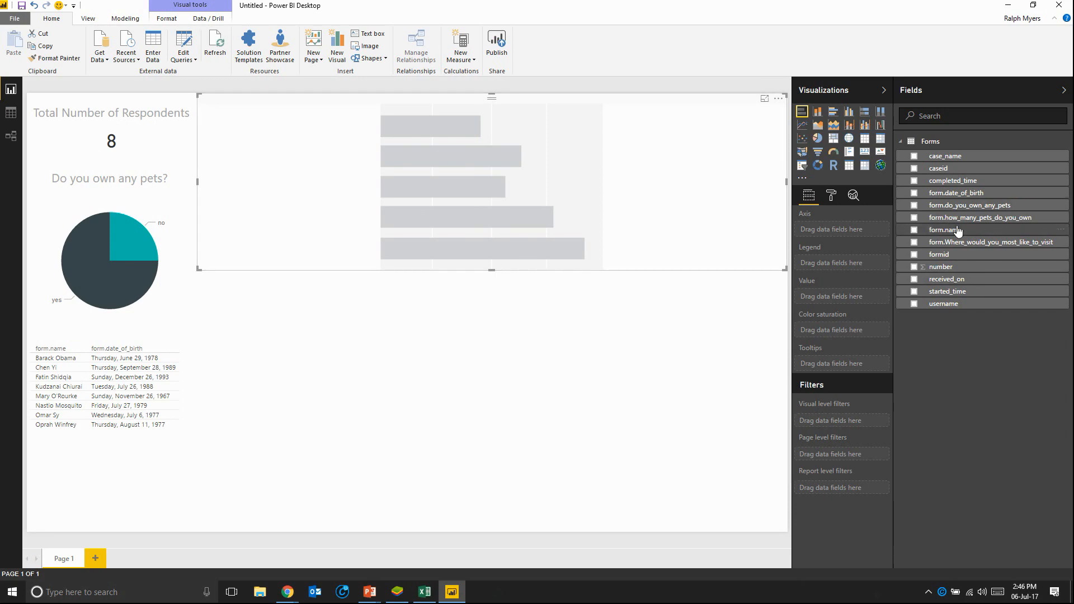
# Step: Set form.name as the bar chart's axis and form.how_many_pets_do_you_own as its value
pyautogui.moveTo(958, 234); pyautogui.dragTo(851, 240)
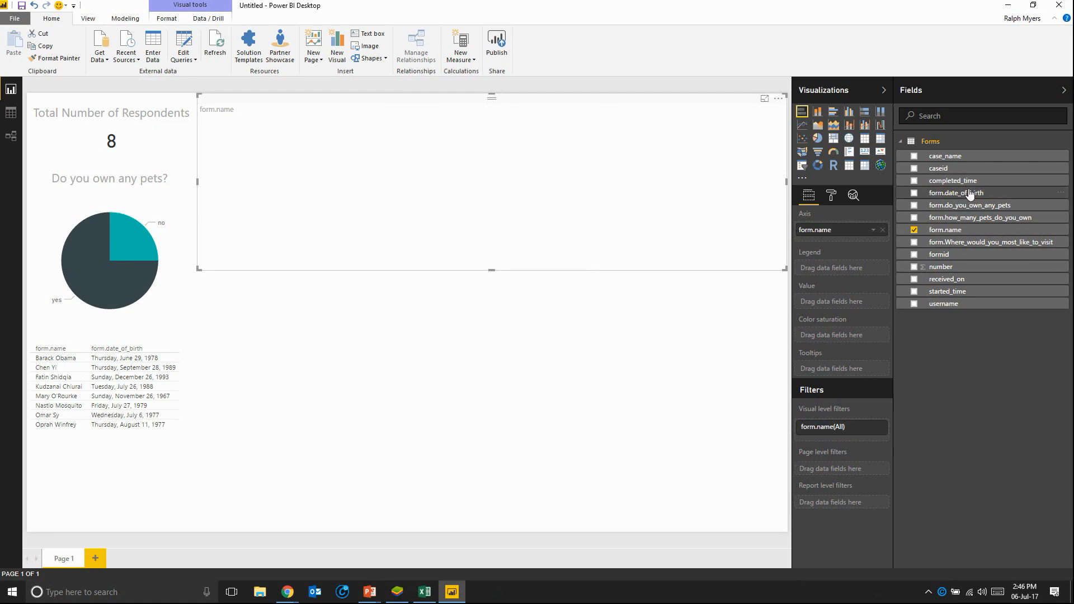
pyautogui.moveTo(989, 217); pyautogui.dragTo(869, 303)
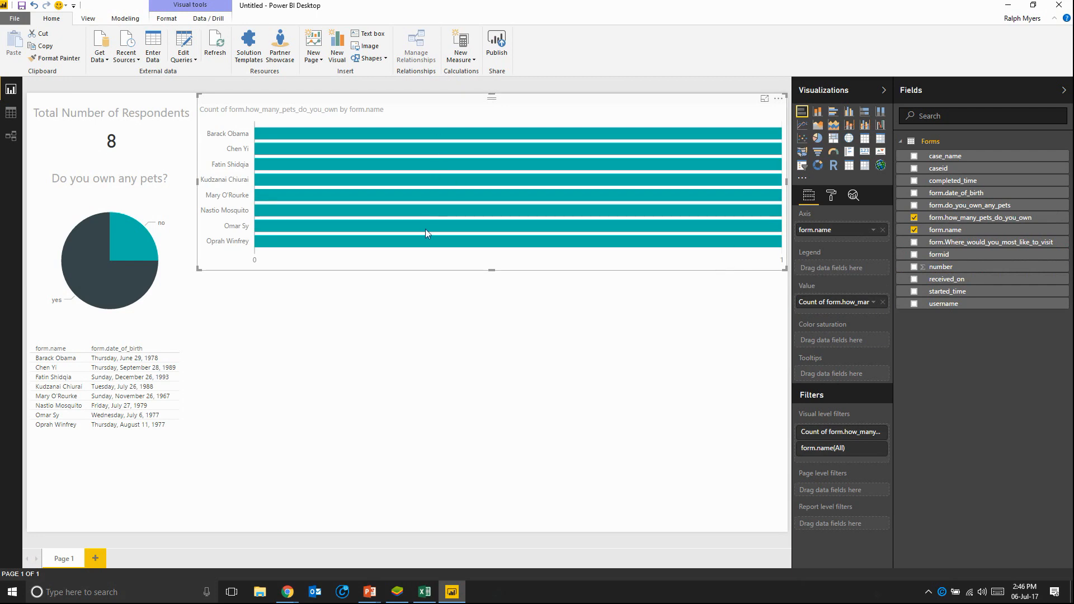
pyautogui.moveTo(426, 231)
# Step: Open the Query Editor and review the Forms query's Source, Navigation, Promoted Headers and Changed Type steps
pyautogui.click(188, 43)
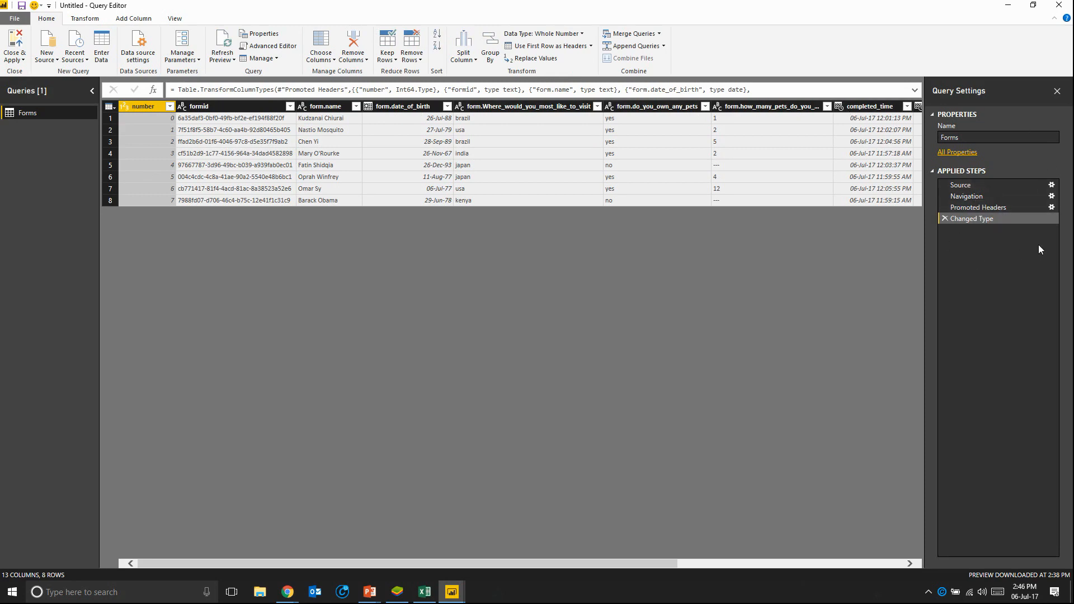
pyautogui.click(969, 186)
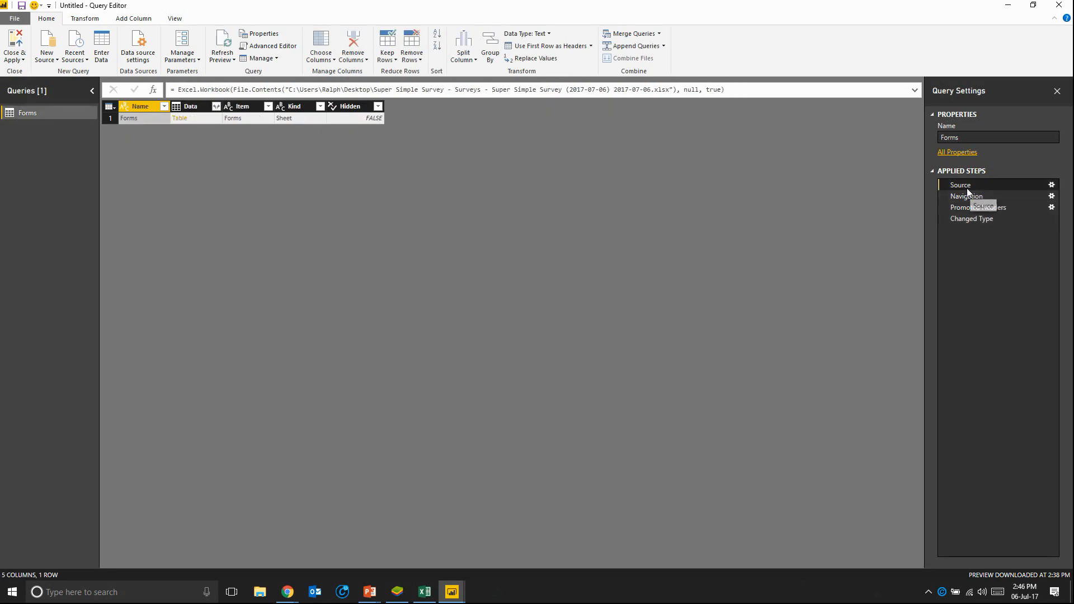
pyautogui.moveTo(756, 86); pyautogui.dragTo(153, 96)
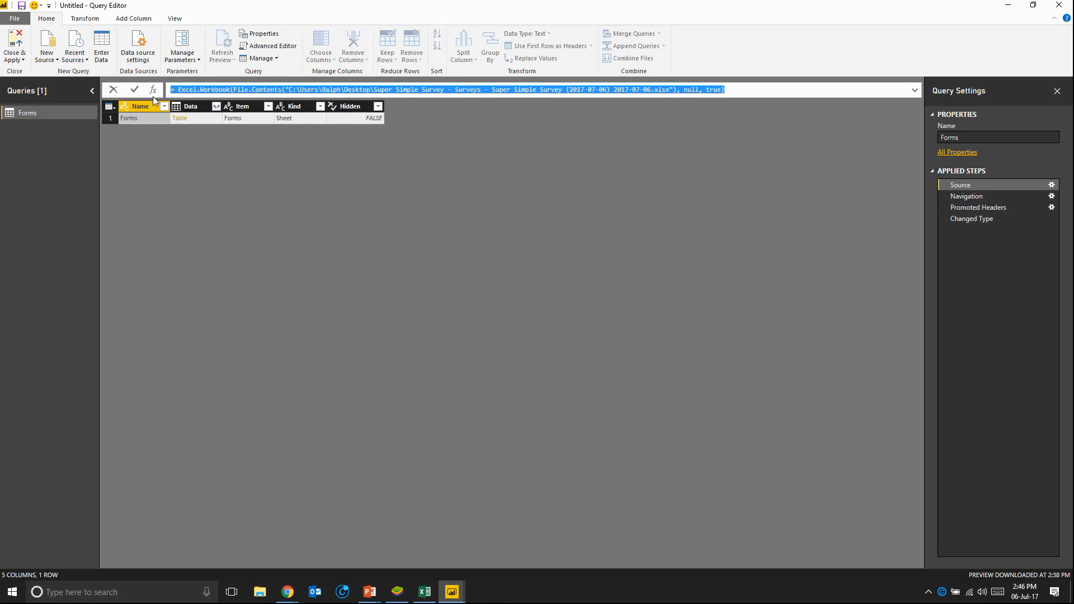
pyautogui.click(964, 196)
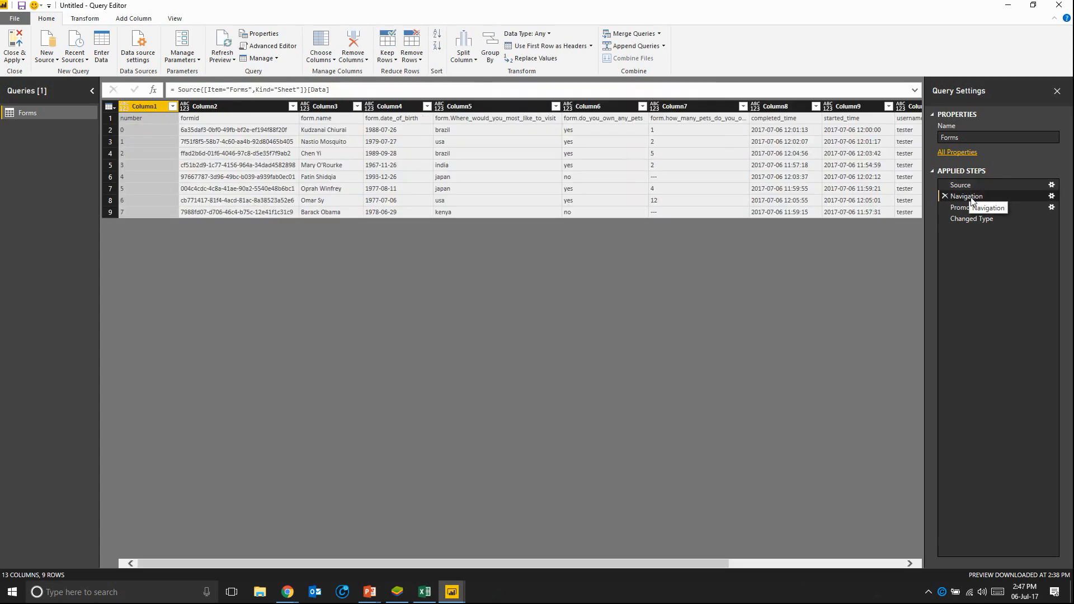
pyautogui.click(967, 209)
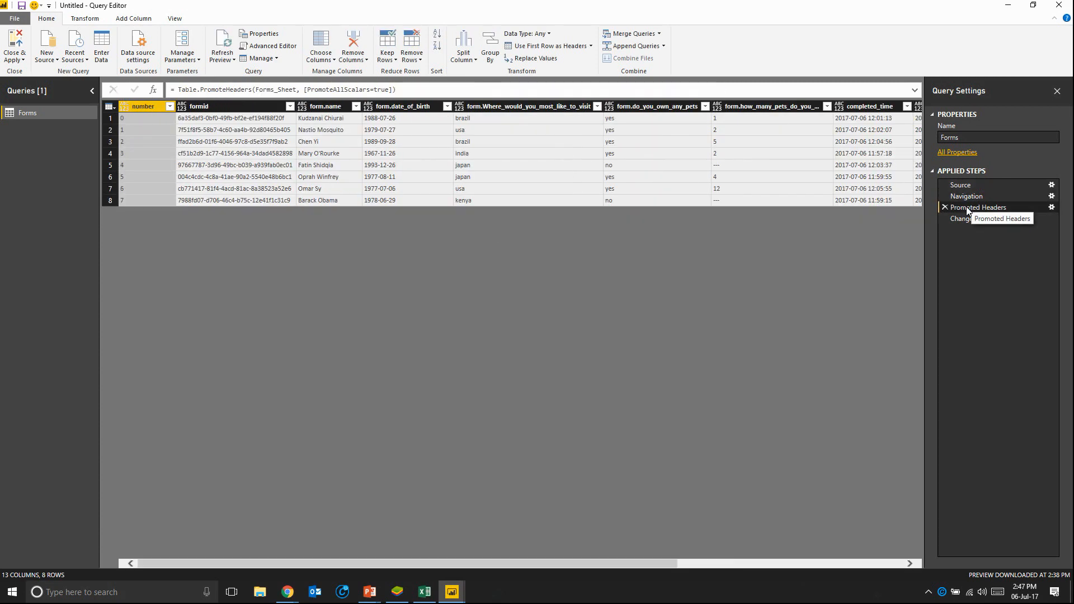
pyautogui.click(976, 196)
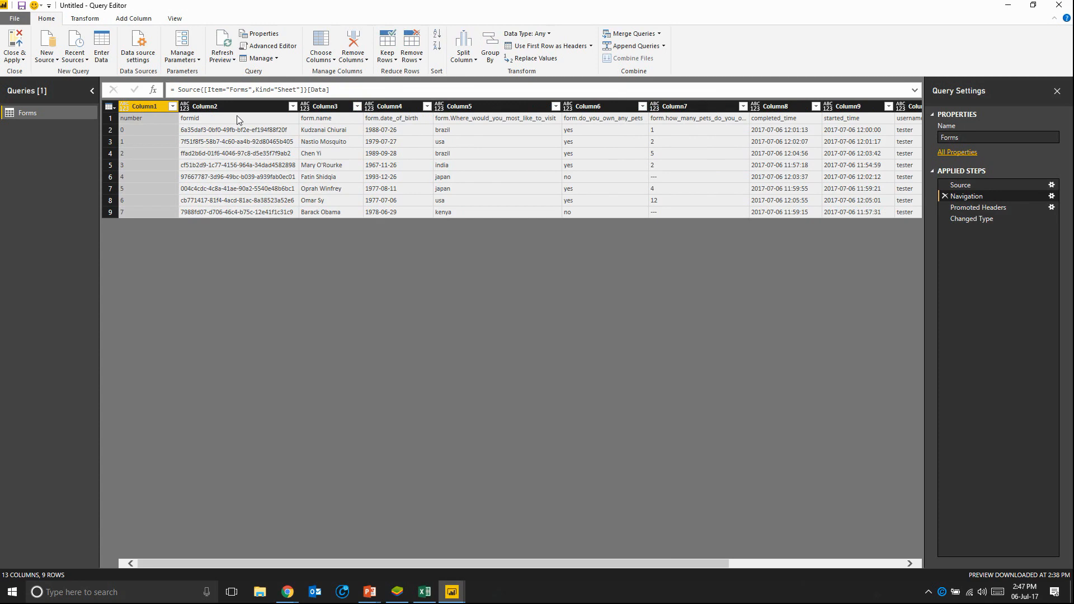
pyautogui.click(984, 211)
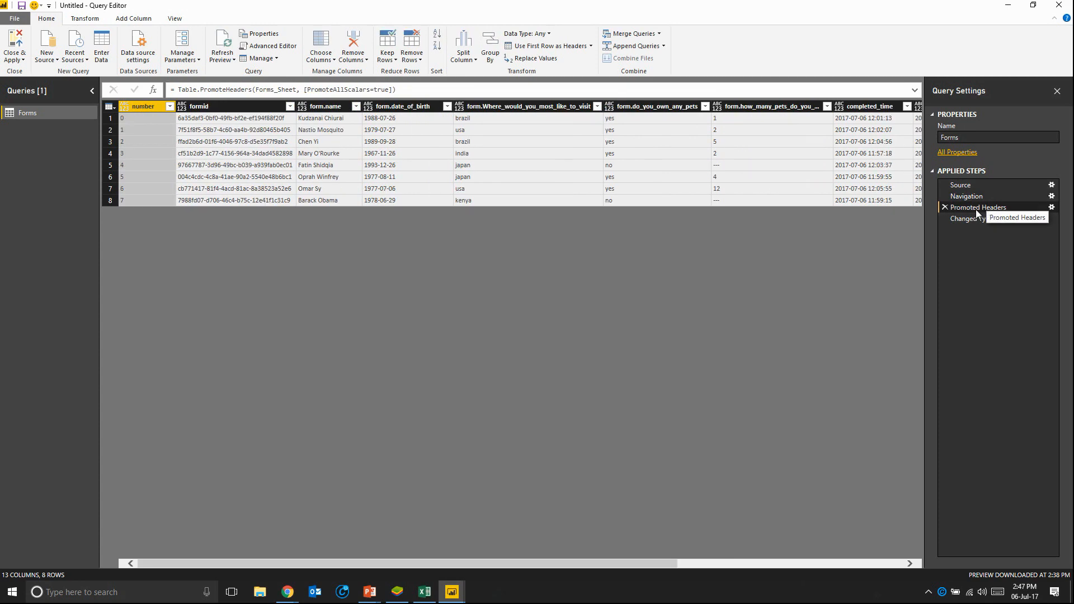
pyautogui.click(975, 221)
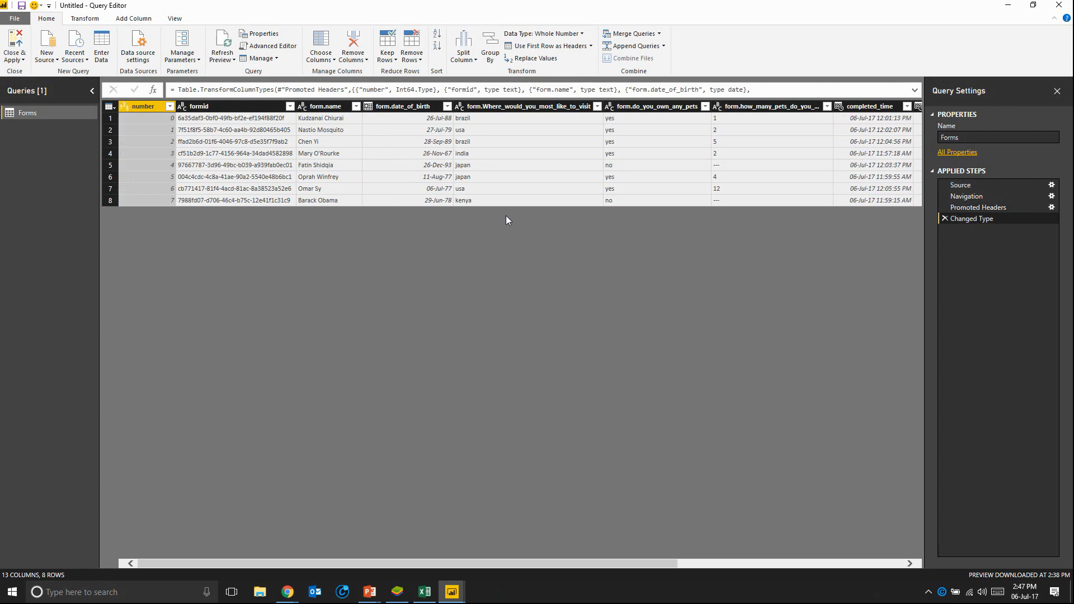
pyautogui.click(990, 208)
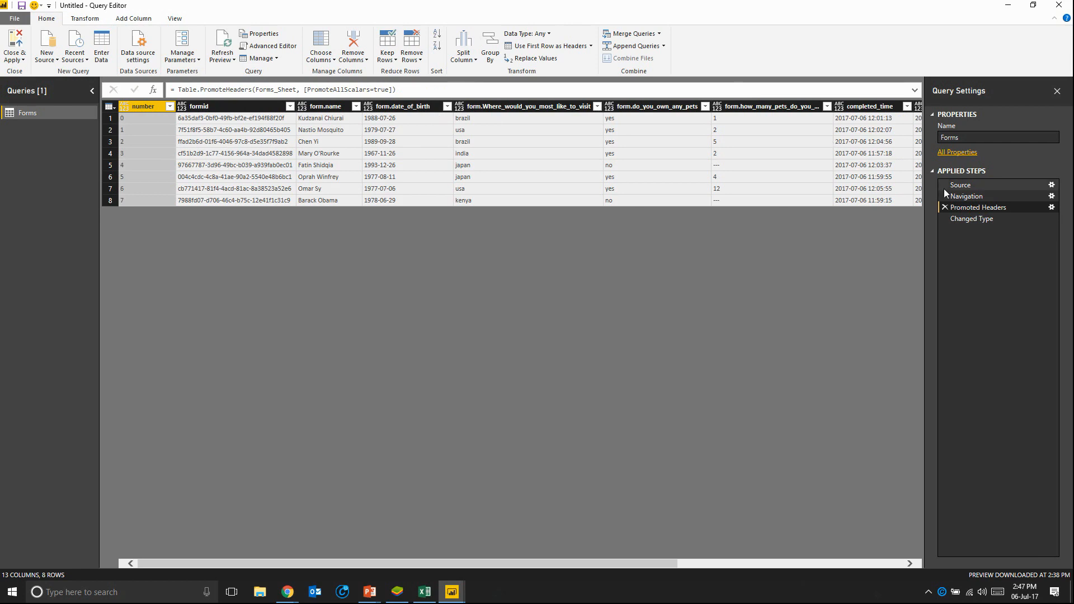
pyautogui.click(966, 220)
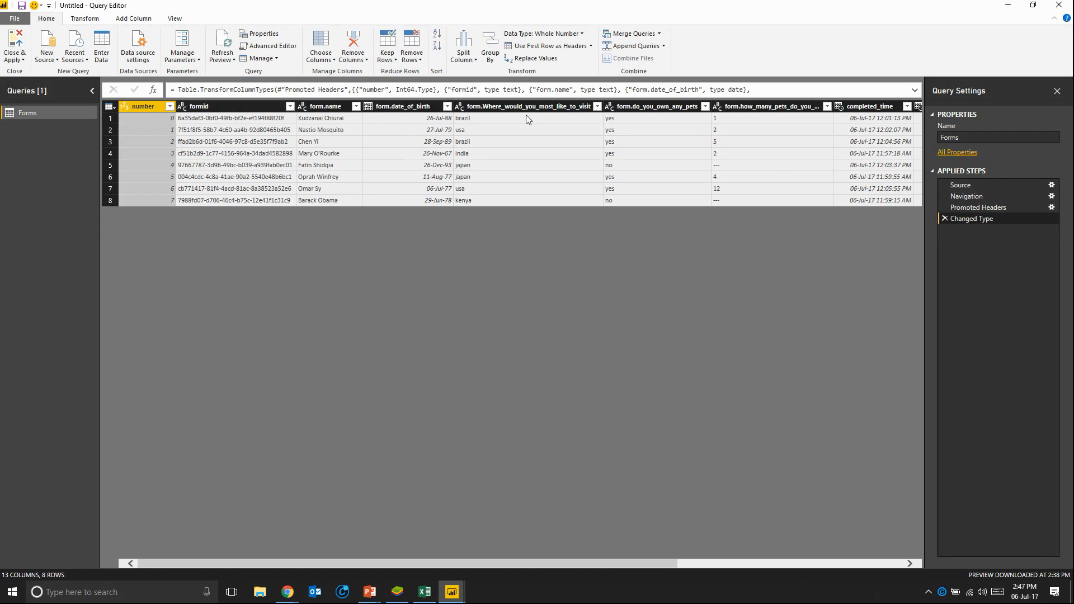
# Step: Replace the value "---" with null in the form.how_many_pets_do_you_own column
pyautogui.hscroll(2, 625, 162)
pyautogui.hscroll(1, 625, 161)
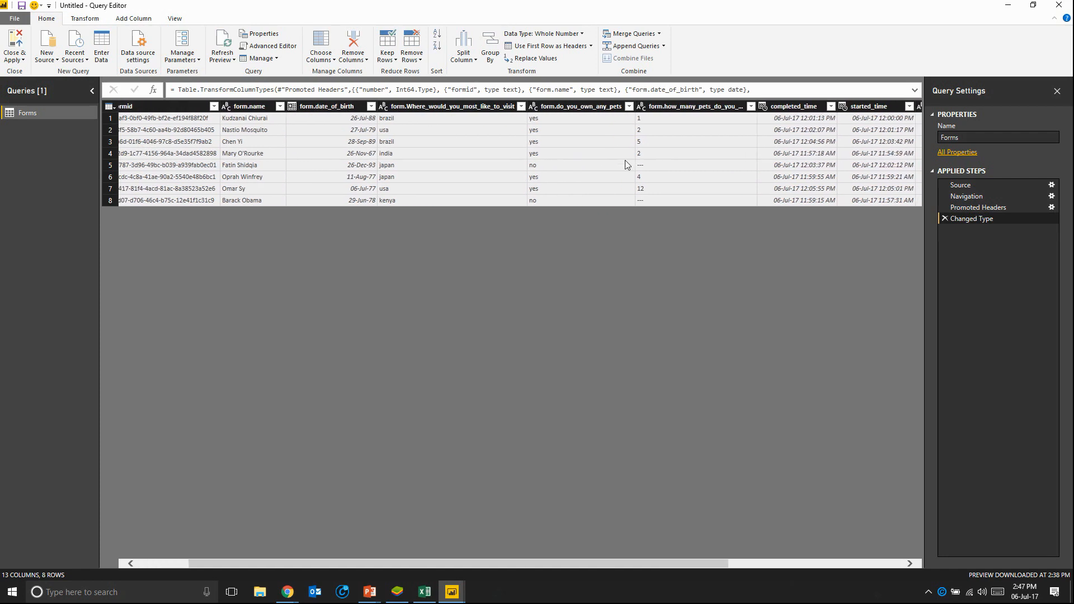
pyautogui.click(732, 107)
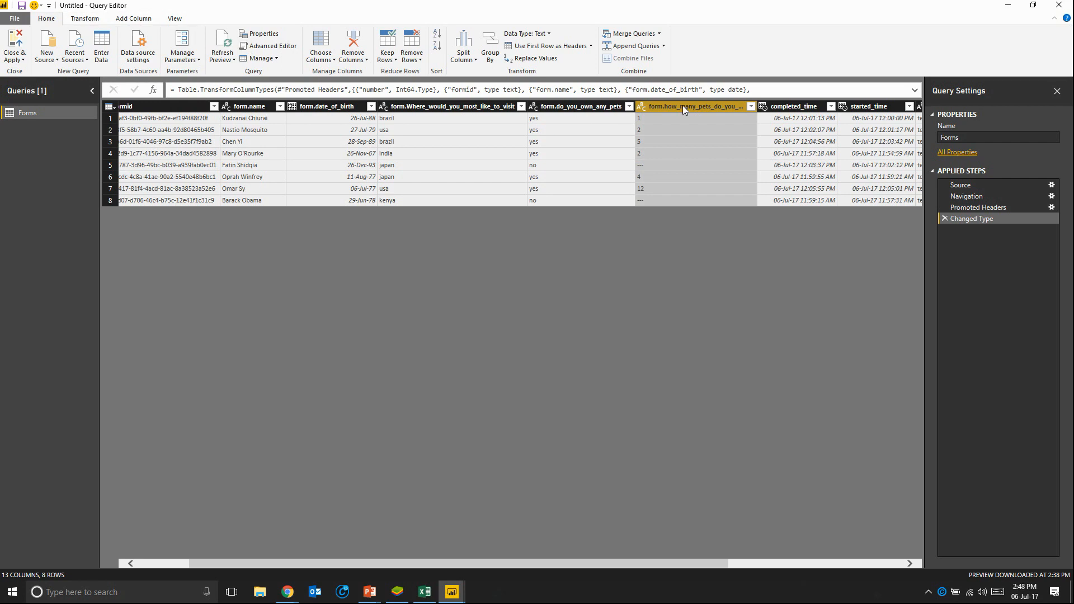
pyautogui.click(89, 19)
pyautogui.click(221, 35)
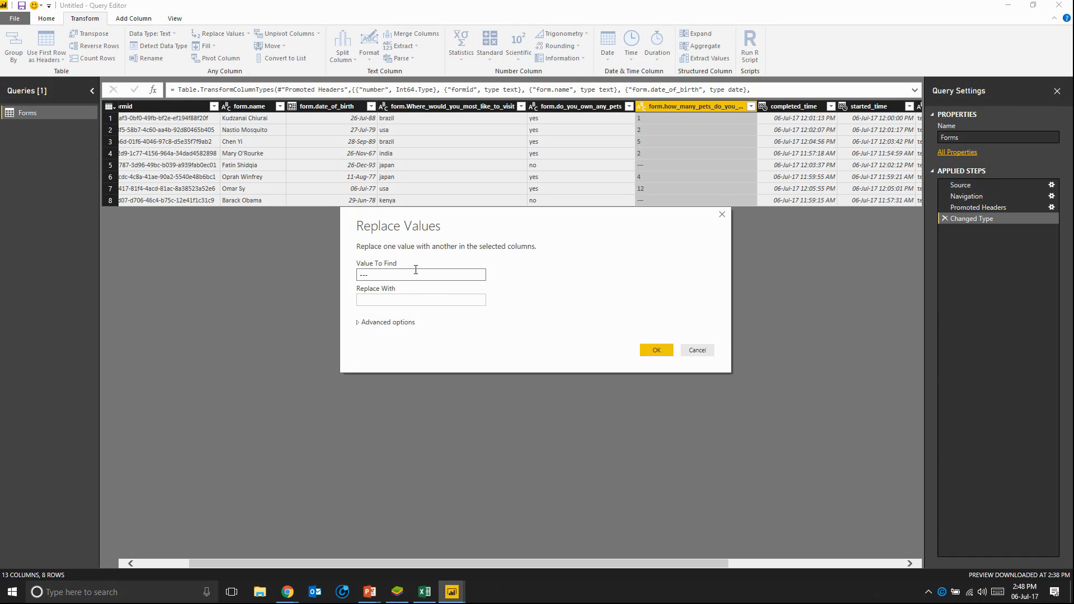
pyautogui.click(394, 299)
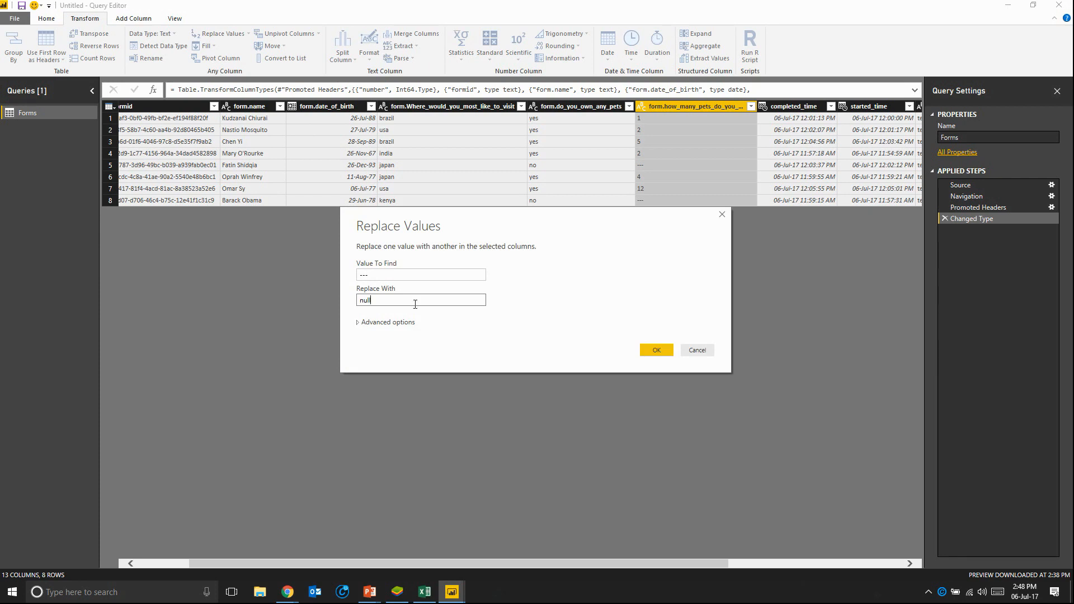
pyautogui.click(652, 350)
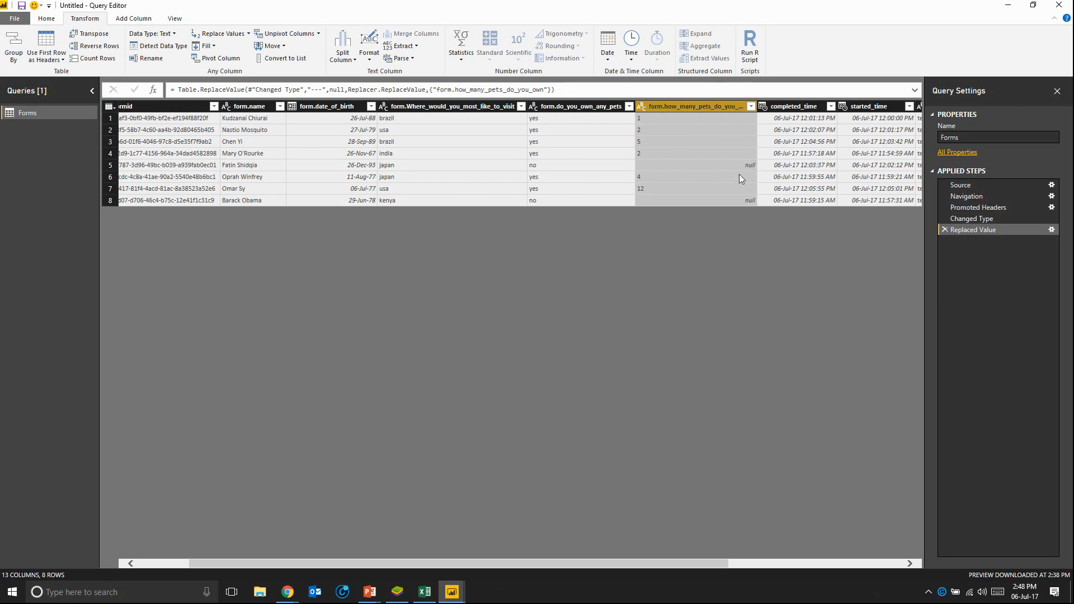
# Step: Change the form.how_many_pets_do_you_own column's data type to Whole Number and apply the query changes to the report
pyautogui.click(641, 107)
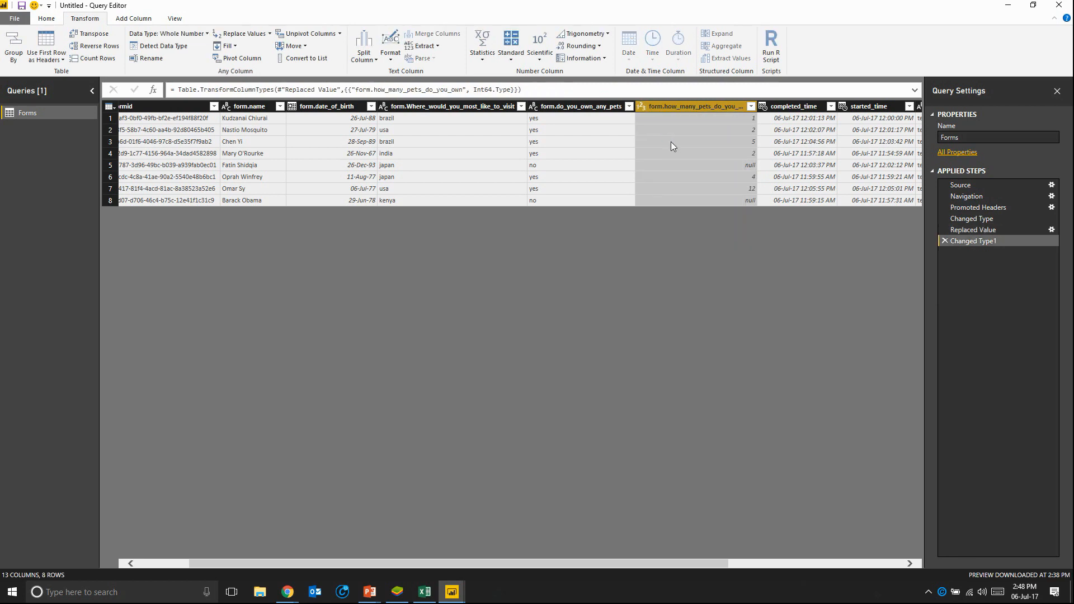
pyautogui.click(46, 19)
pyautogui.click(18, 40)
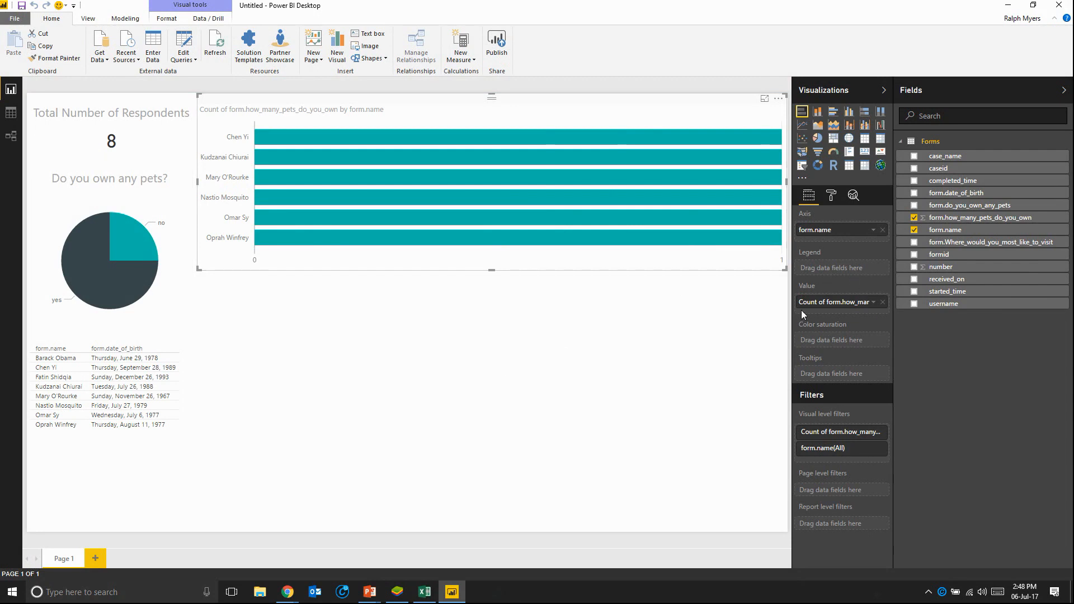
# Step: Aggregate the bar chart's form.how_many_pets_do_you_own value by Sum instead of Count
pyautogui.click(874, 302)
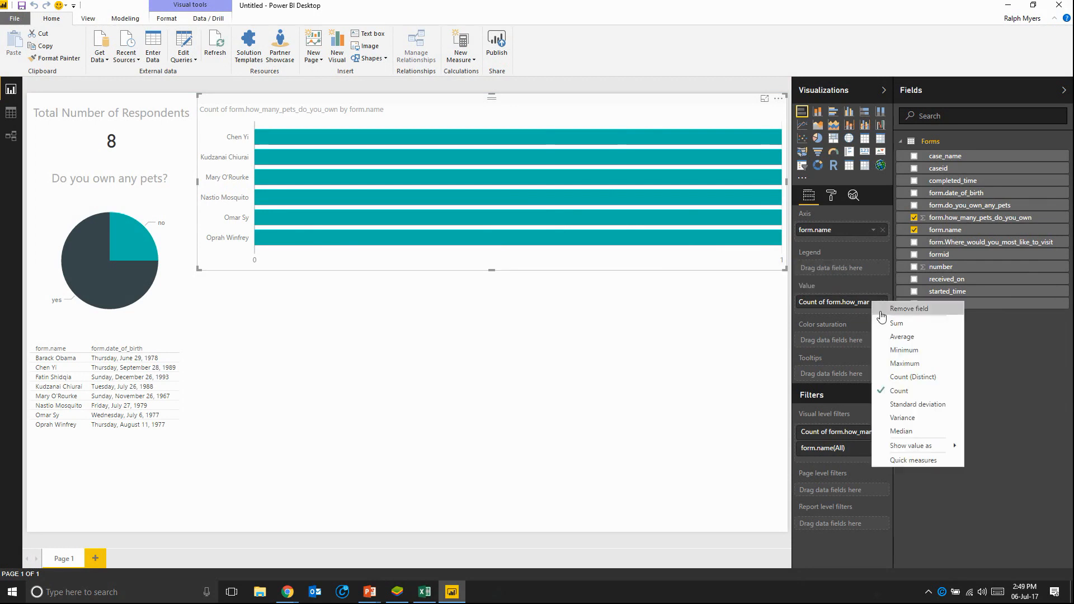
pyautogui.click(897, 323)
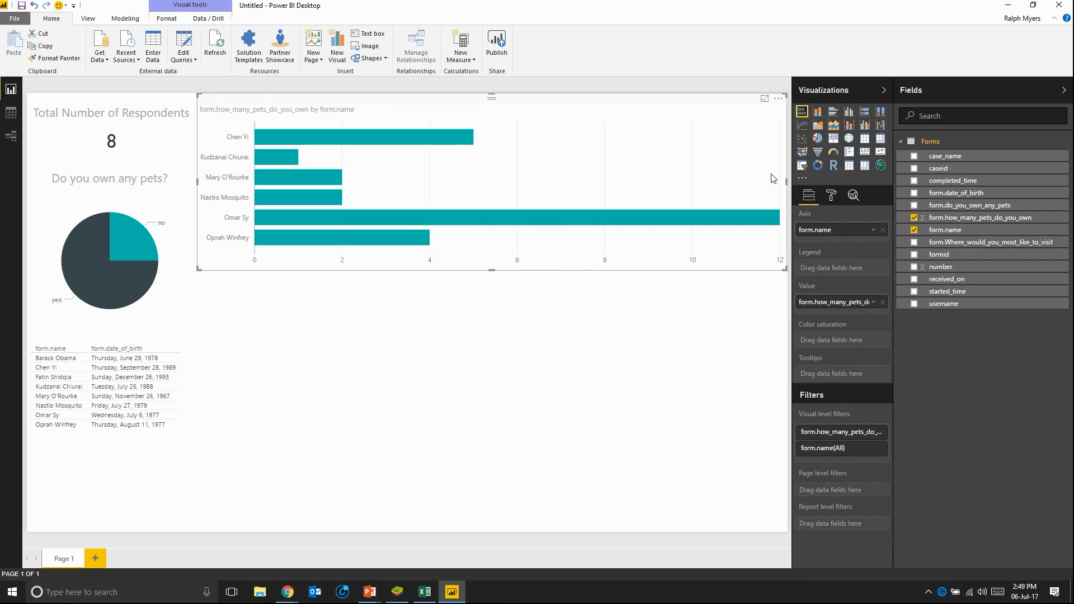
# Step: Turn on the bar chart's data labels and open its title settings
pyautogui.click(832, 195)
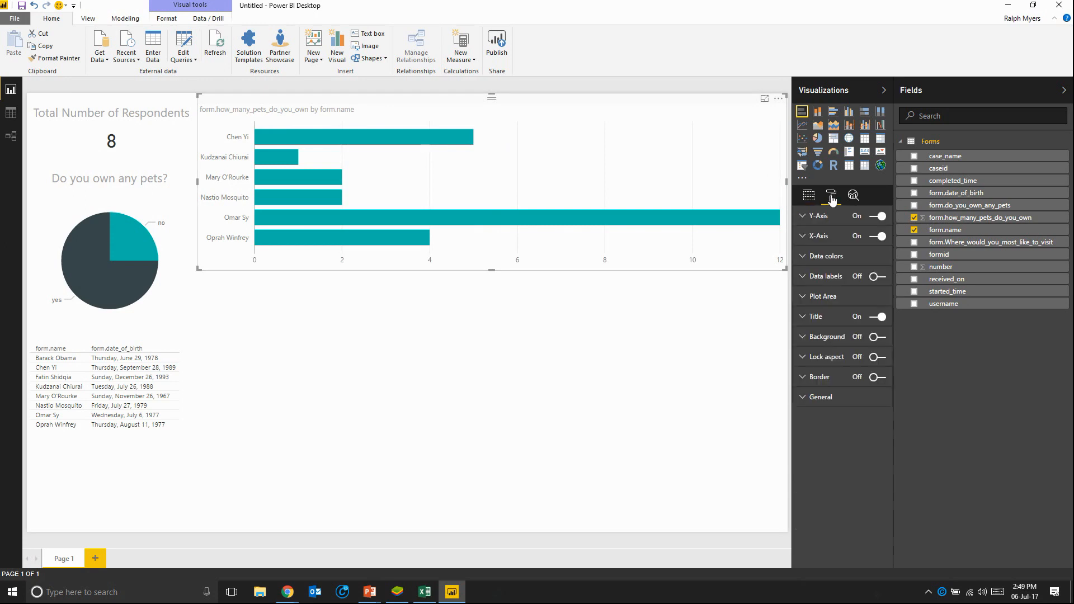
pyautogui.click(876, 277)
pyautogui.click(805, 318)
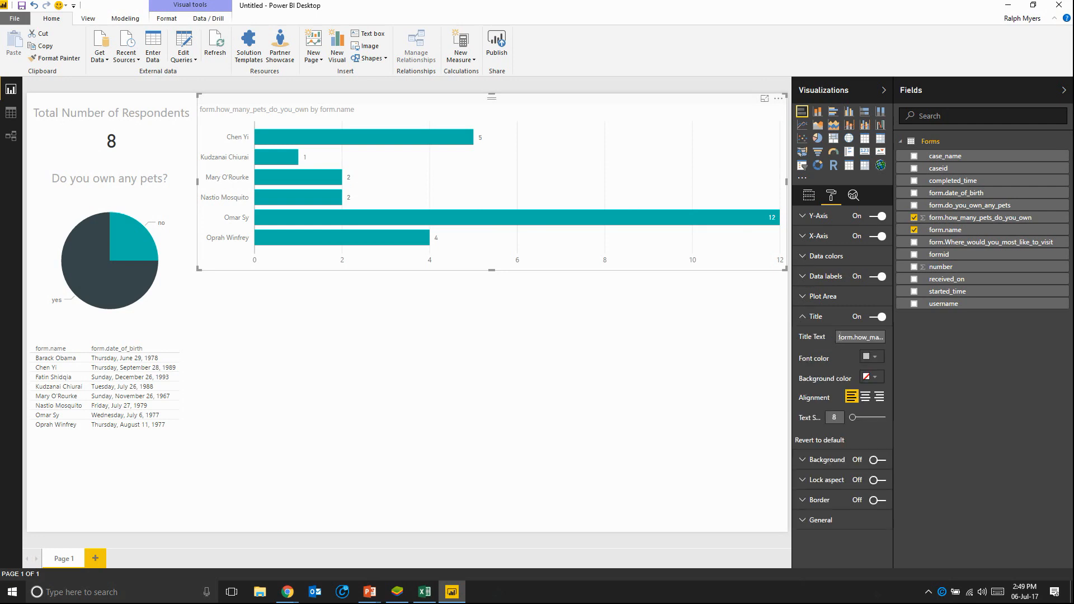
# Step: Title the bar chart "How many pets do you own?", centred at text size 15
pyautogui.moveTo(839, 337); pyautogui.dragTo(1073, 358)
pyautogui.write('How many ')
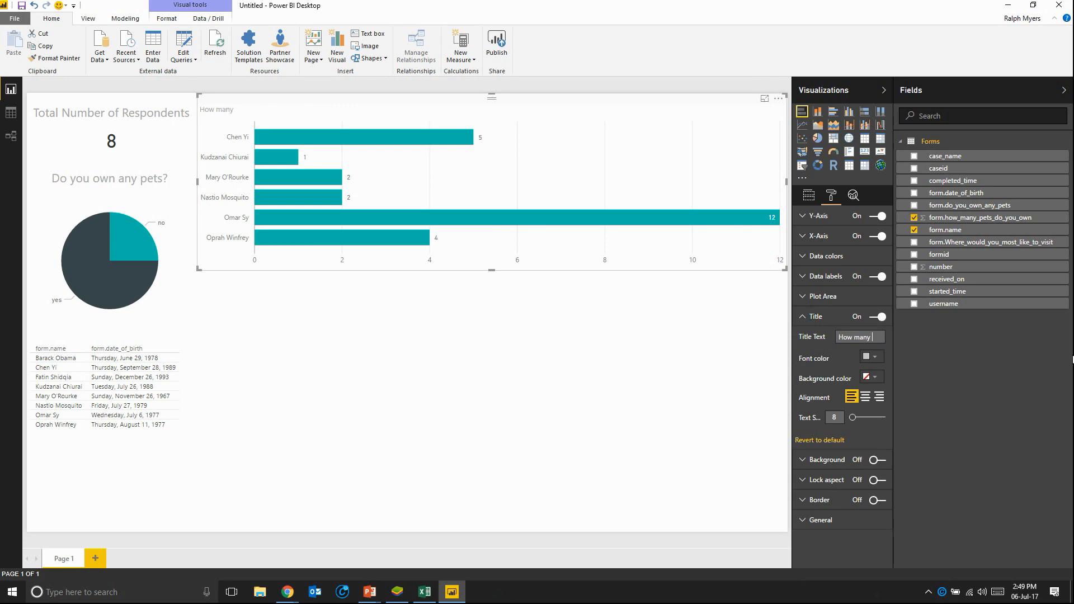
pyautogui.write('pets do you own?')
pyautogui.click(863, 399)
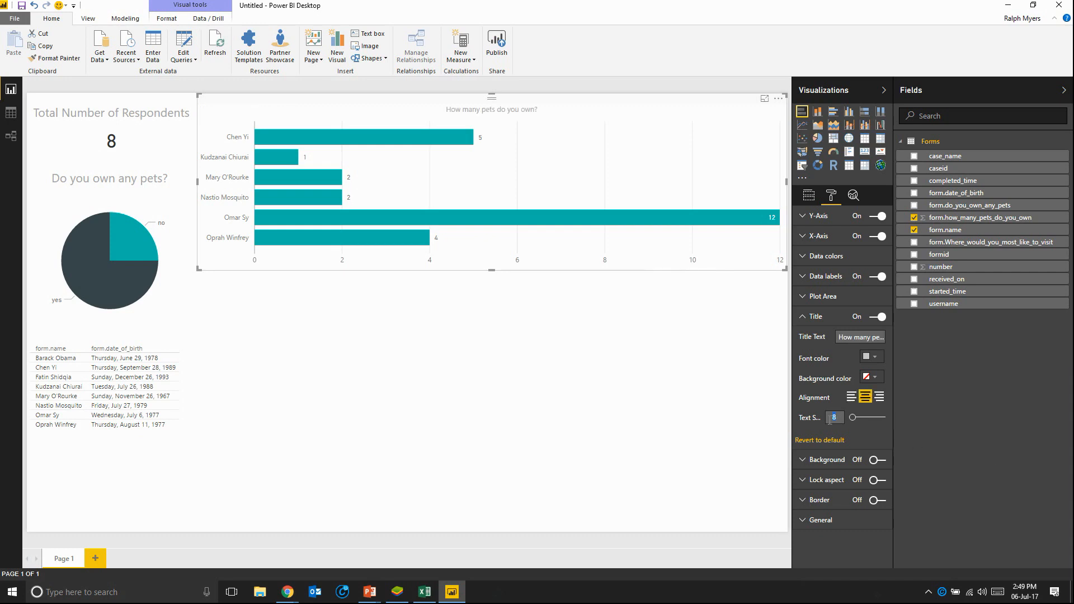
pyautogui.write('15')
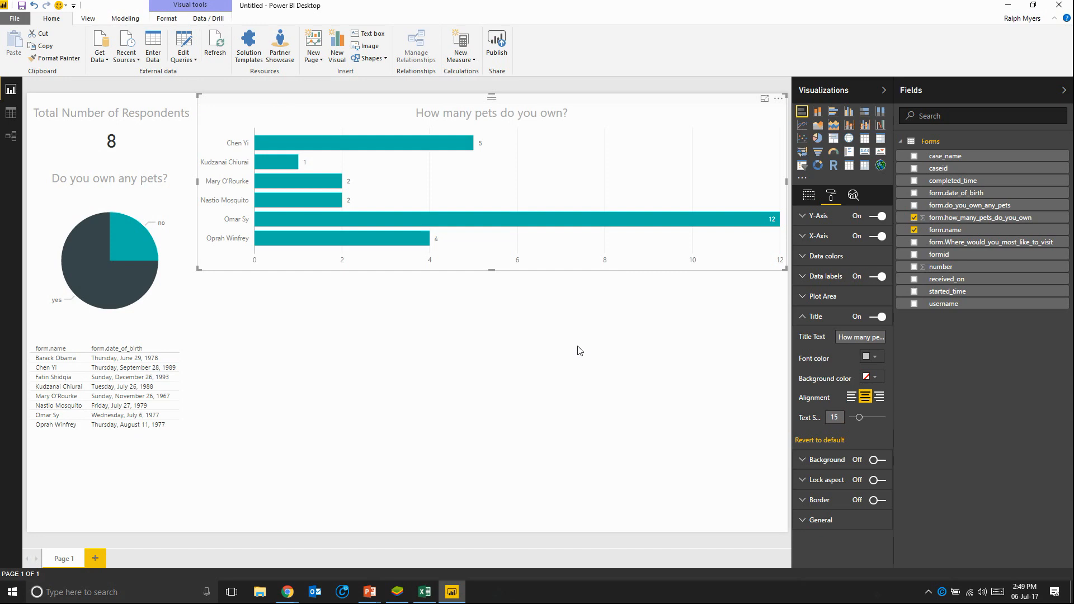
pyautogui.click(518, 376)
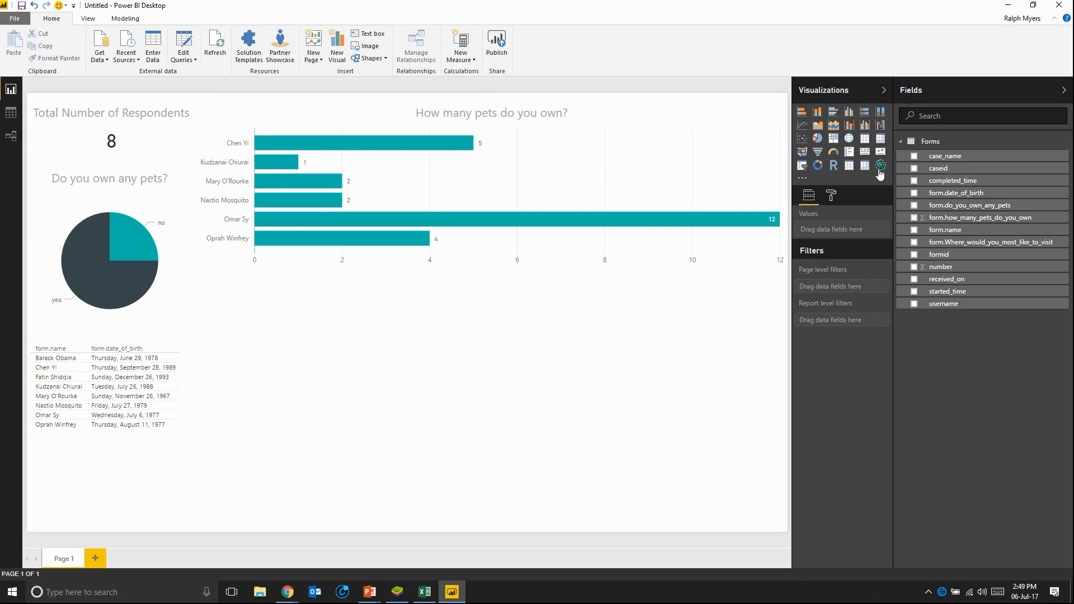
# Step: Add a map visual below the bar chart and enlarge it to fill the page's lower-right area
pyautogui.click(849, 140)
pyautogui.moveTo(274, 279); pyautogui.dragTo(741, 288)
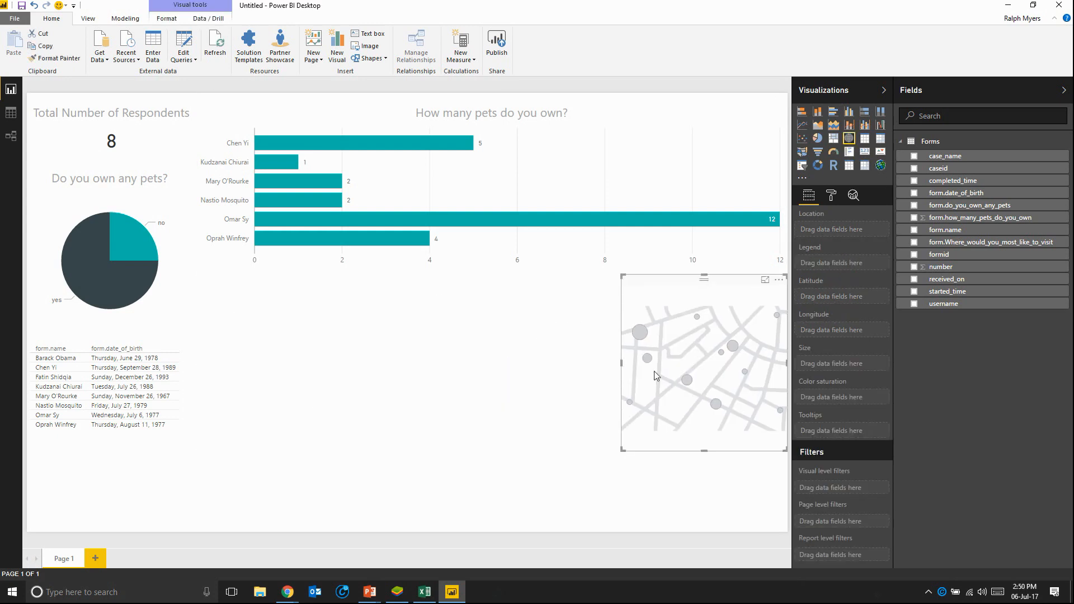
pyautogui.moveTo(624, 448); pyautogui.dragTo(538, 534)
pyautogui.click(539, 535)
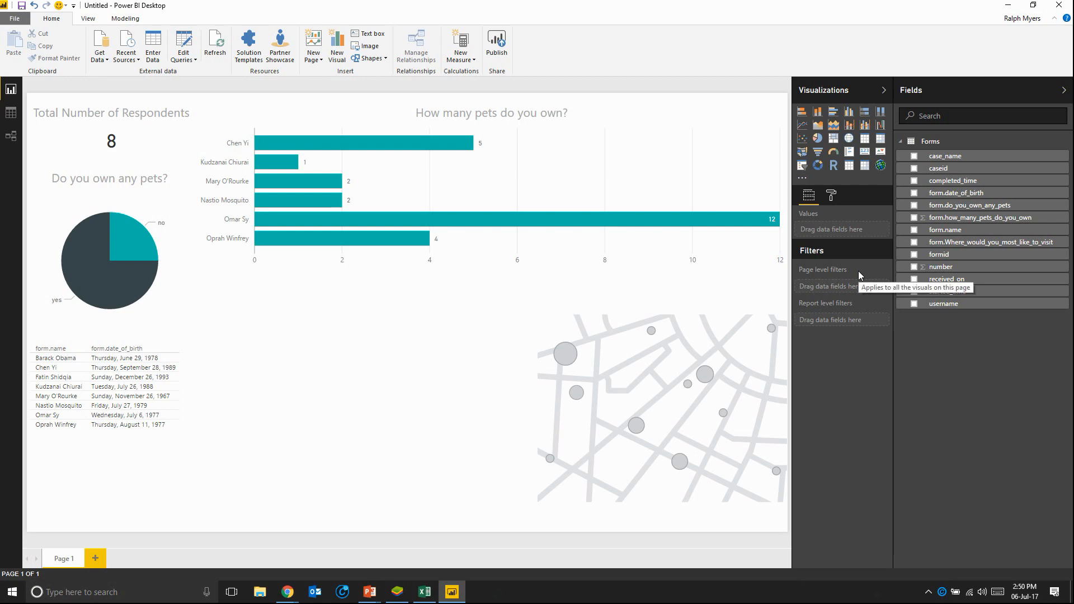
# Step: Use form.Where_would_you_most_like_to_visit as the map's location and inspect the plotted country points
pyautogui.click(697, 345)
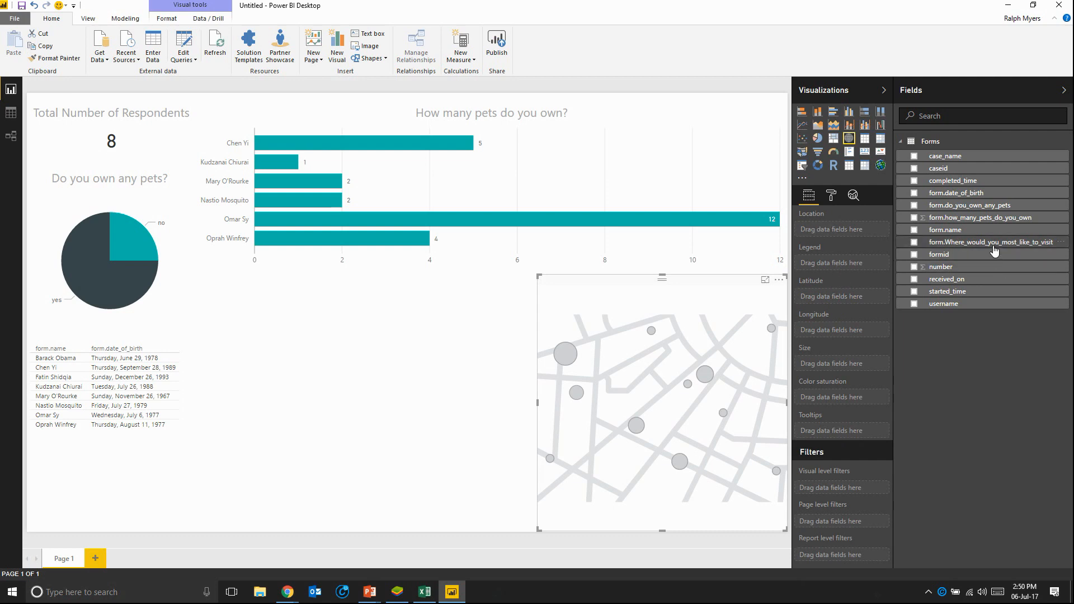
pyautogui.moveTo(995, 250); pyautogui.dragTo(850, 233)
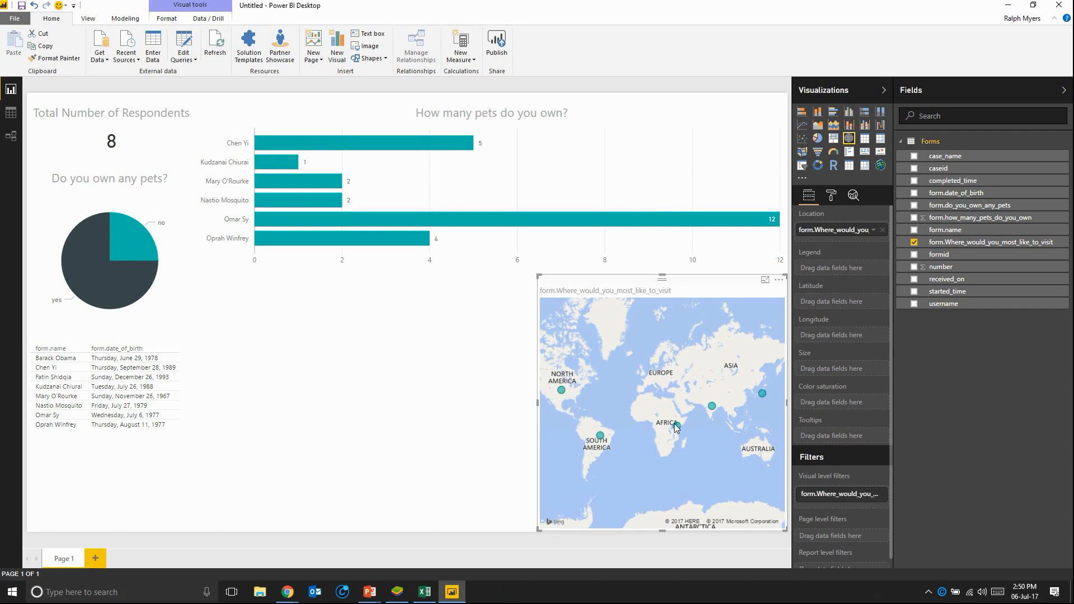
pyautogui.moveTo(711, 406)
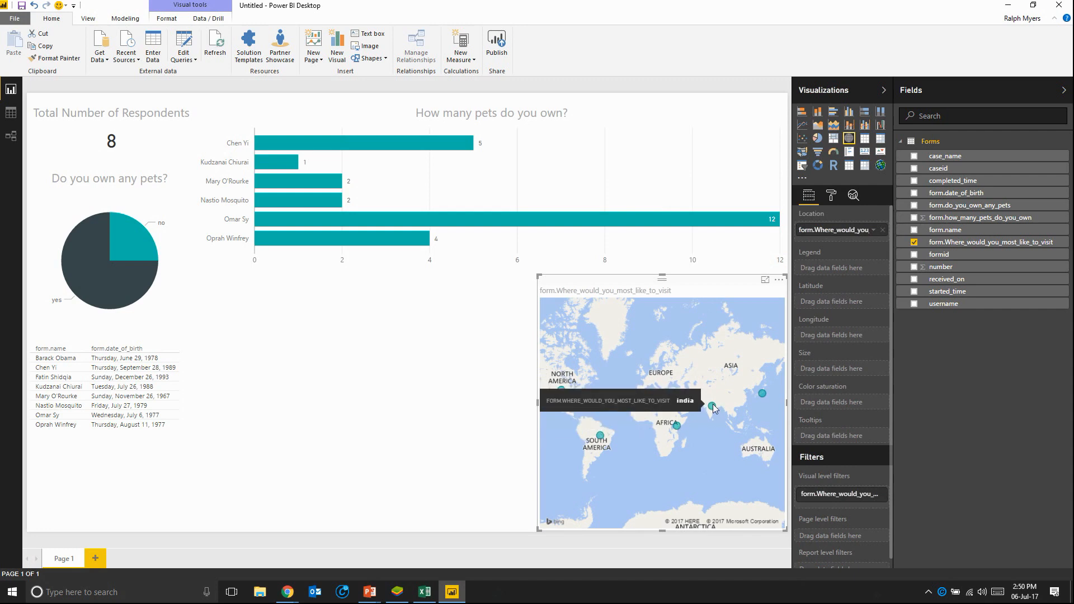
pyautogui.moveTo(763, 394)
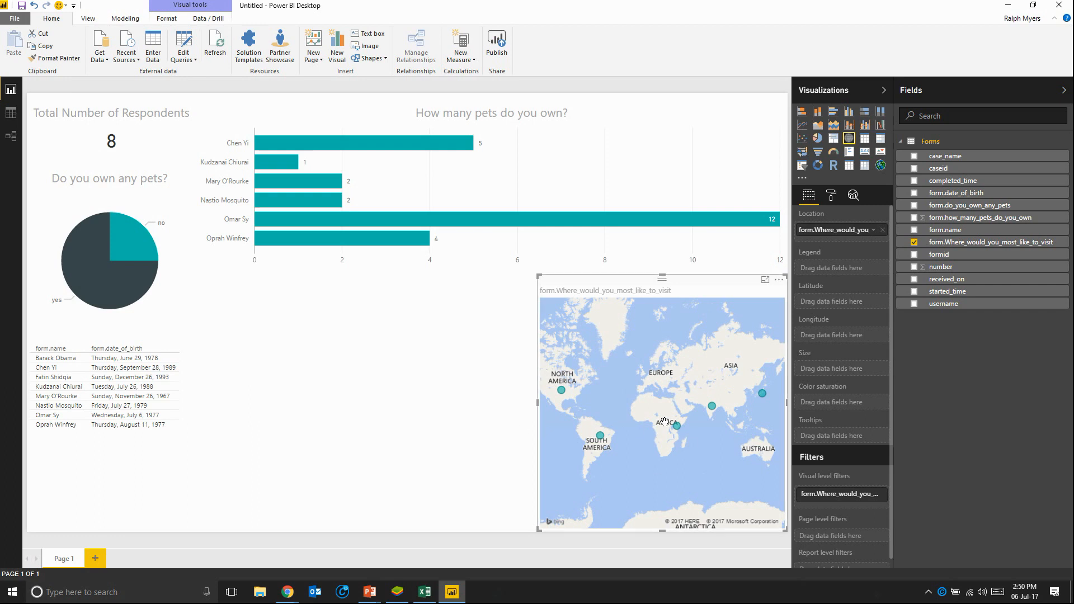
# Step: Size the map bubbles by the count of formid and use form.Where_would_you_most_like_to_visit as the legend
pyautogui.moveTo(943, 258); pyautogui.dragTo(831, 375)
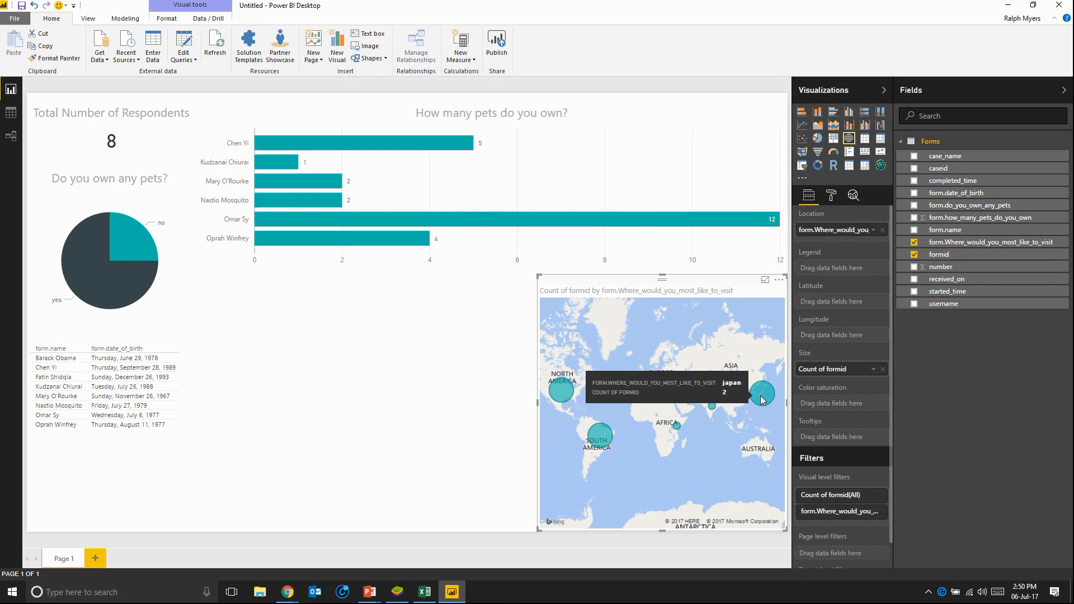
pyautogui.moveTo(599, 441)
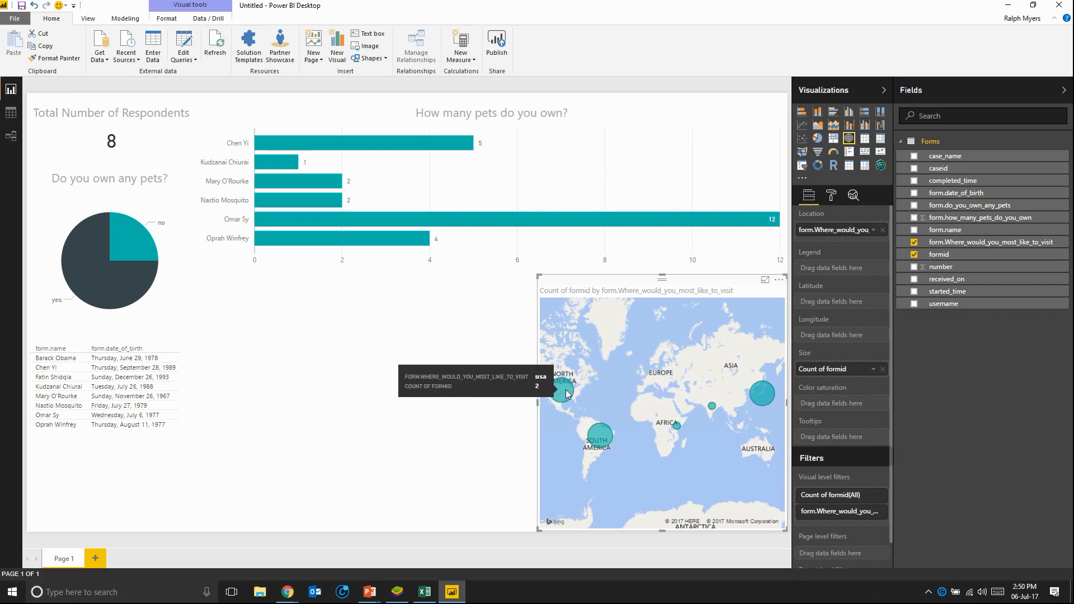
pyautogui.moveTo(677, 428)
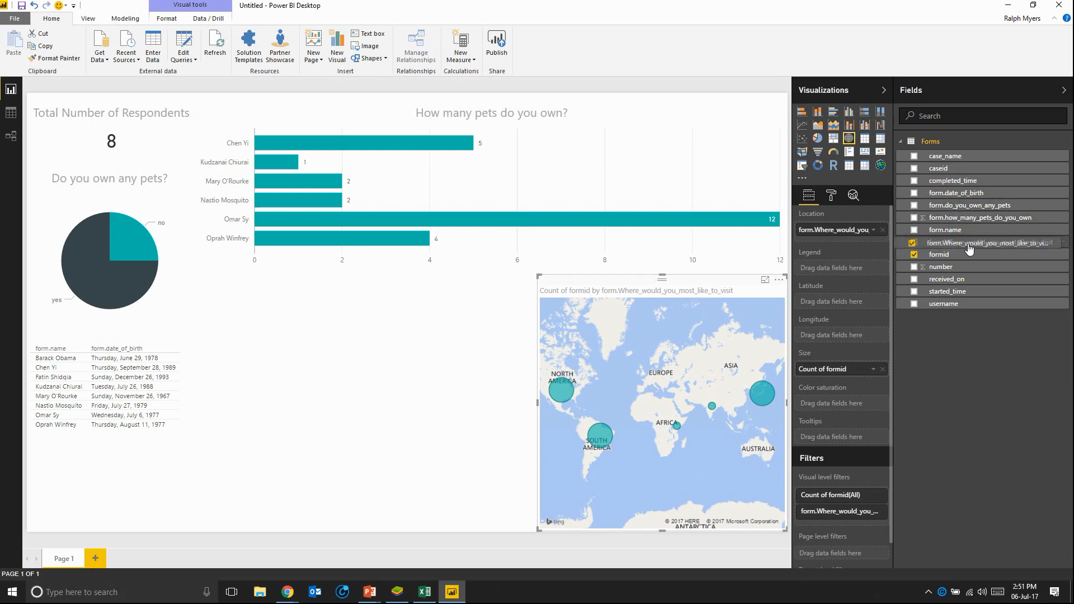
pyautogui.moveTo(971, 248); pyautogui.dragTo(844, 273)
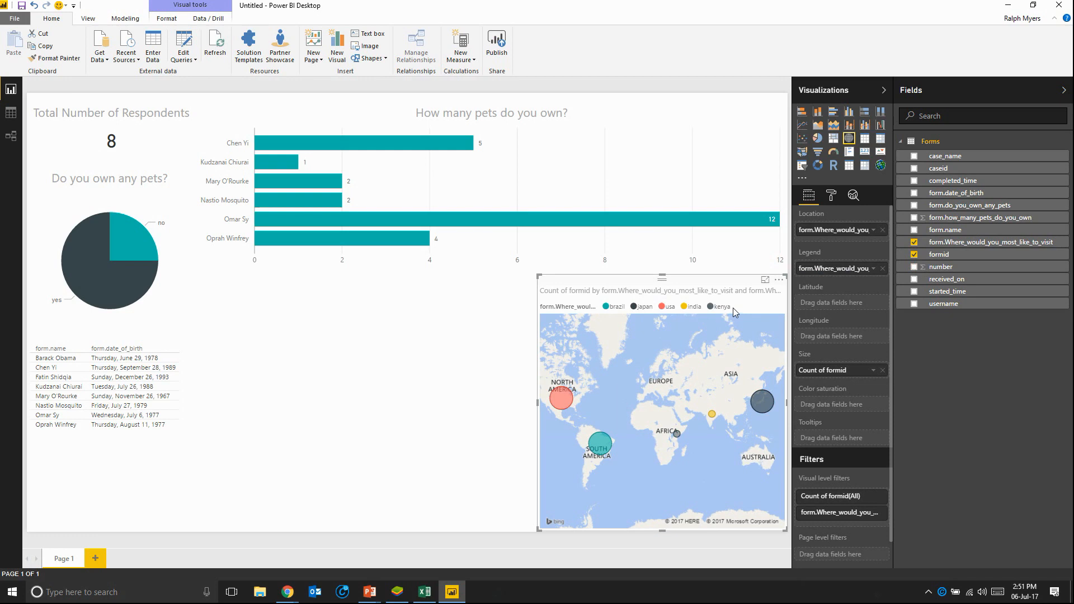
# Step: Turn off the map legend's title and set the legend text size to 10
pyautogui.click(832, 197)
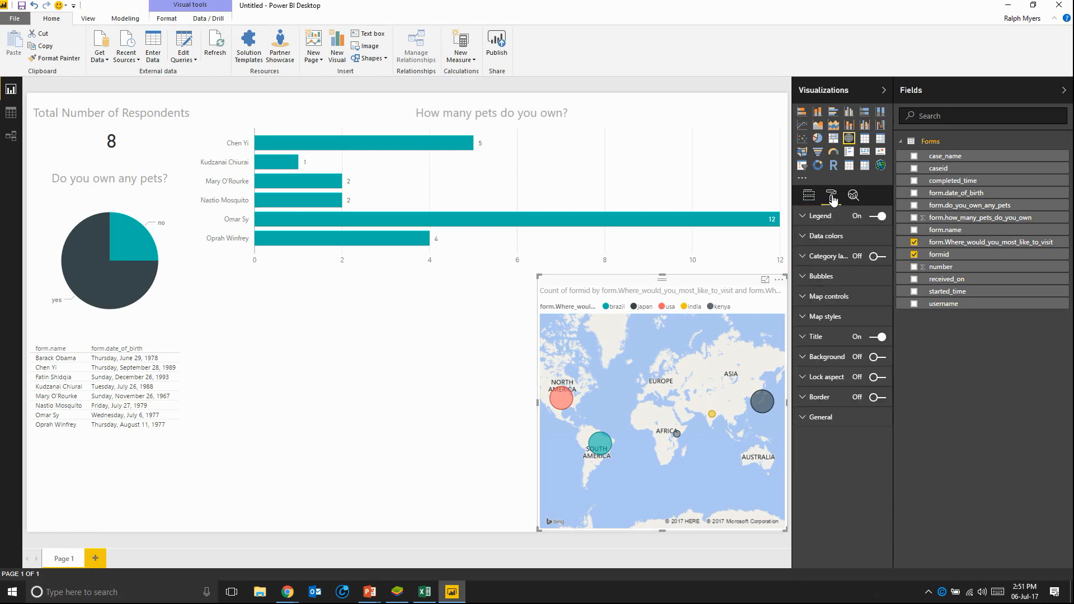
pyautogui.click(804, 219)
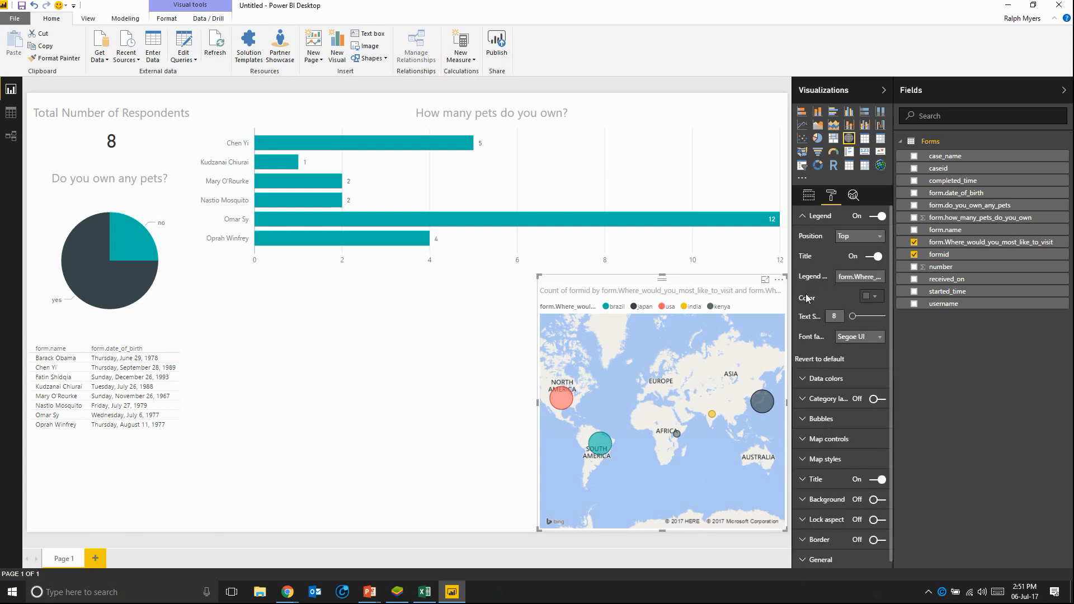
pyautogui.click(876, 257)
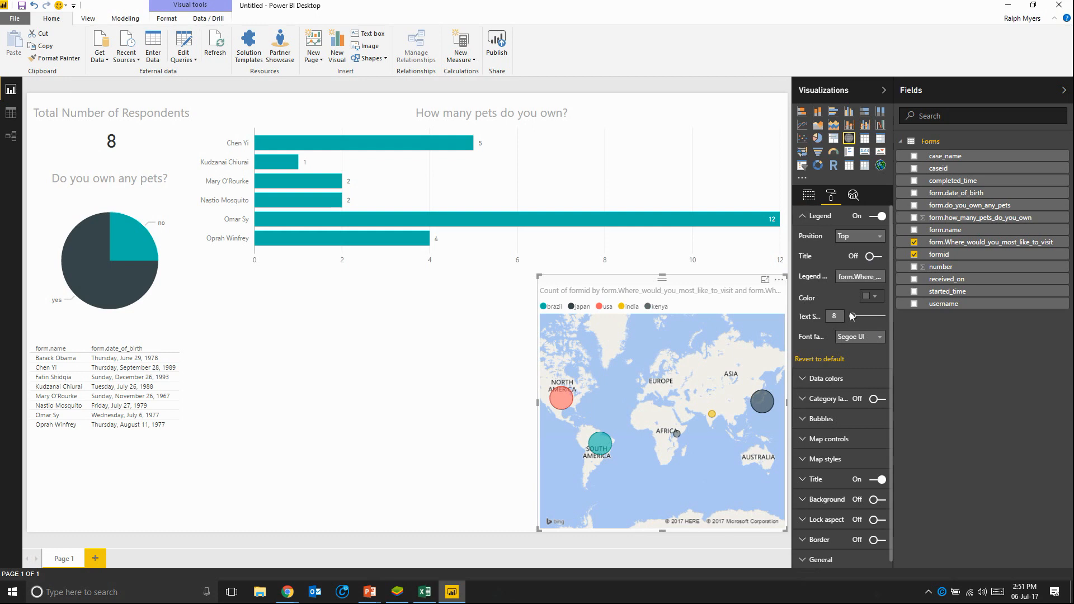
pyautogui.moveTo(852, 317); pyautogui.dragTo(855, 319)
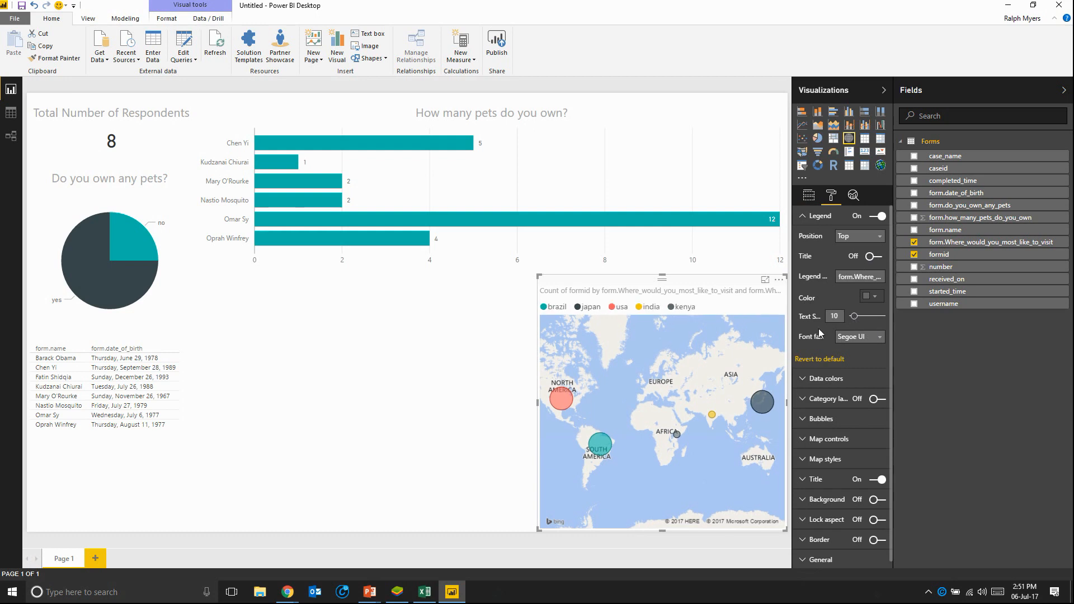
# Step: Title the map "Where would you most like to visit?", centred at text size 15, and turn on its category labels
pyautogui.click(811, 480)
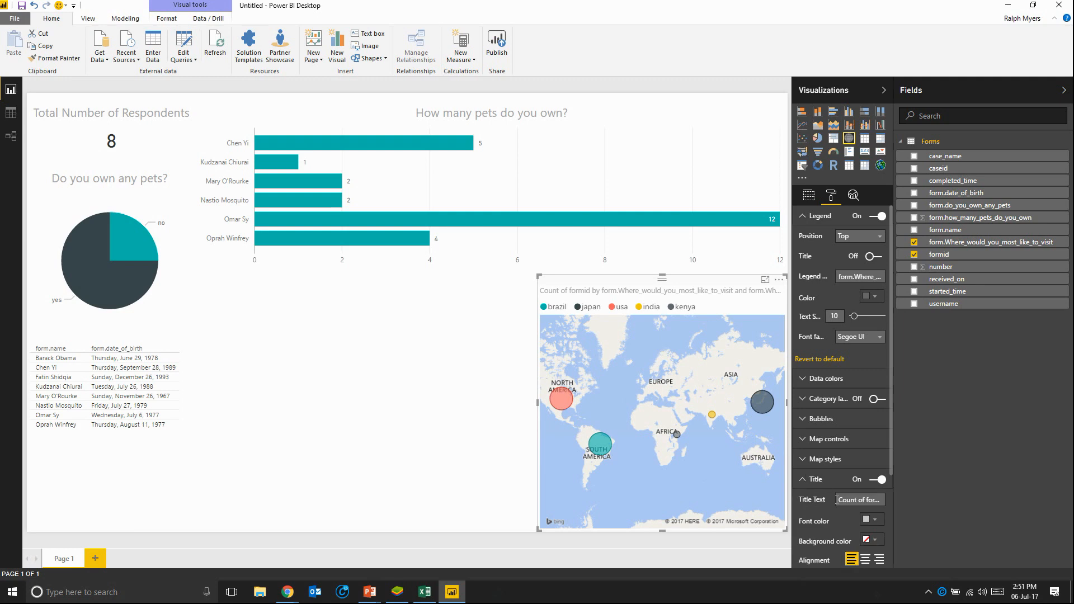
pyautogui.click(836, 500)
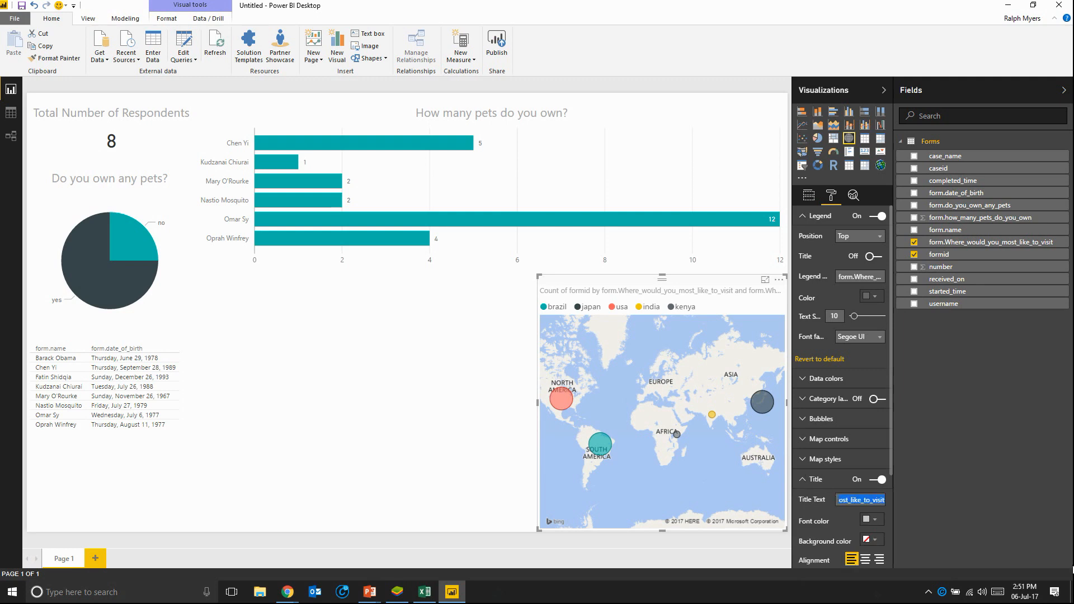
pyautogui.write('W')
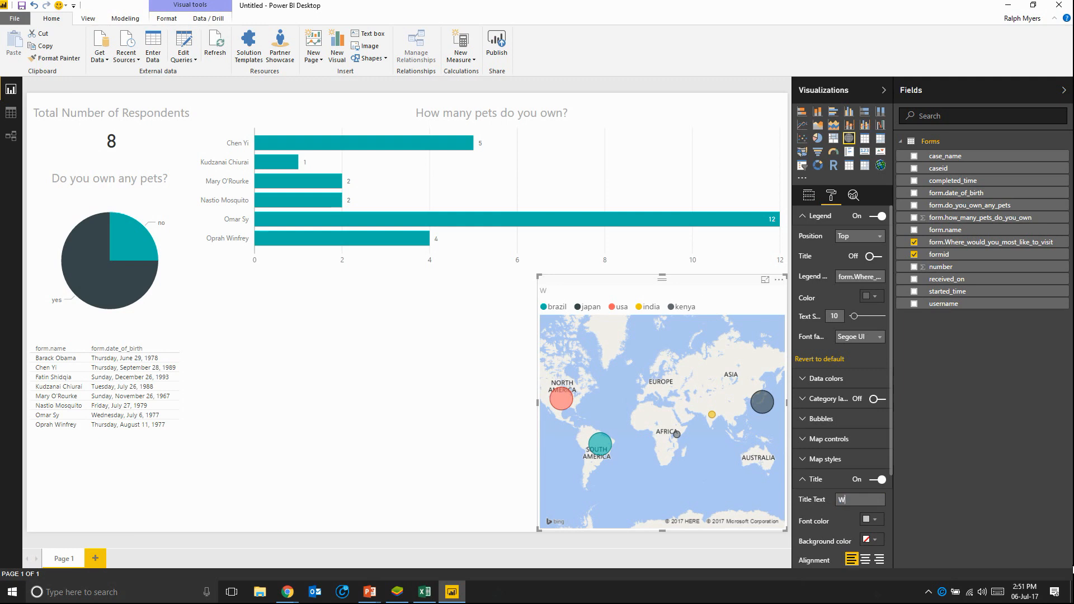
pyautogui.write('here would')
pyautogui.write('you most like to visit?')
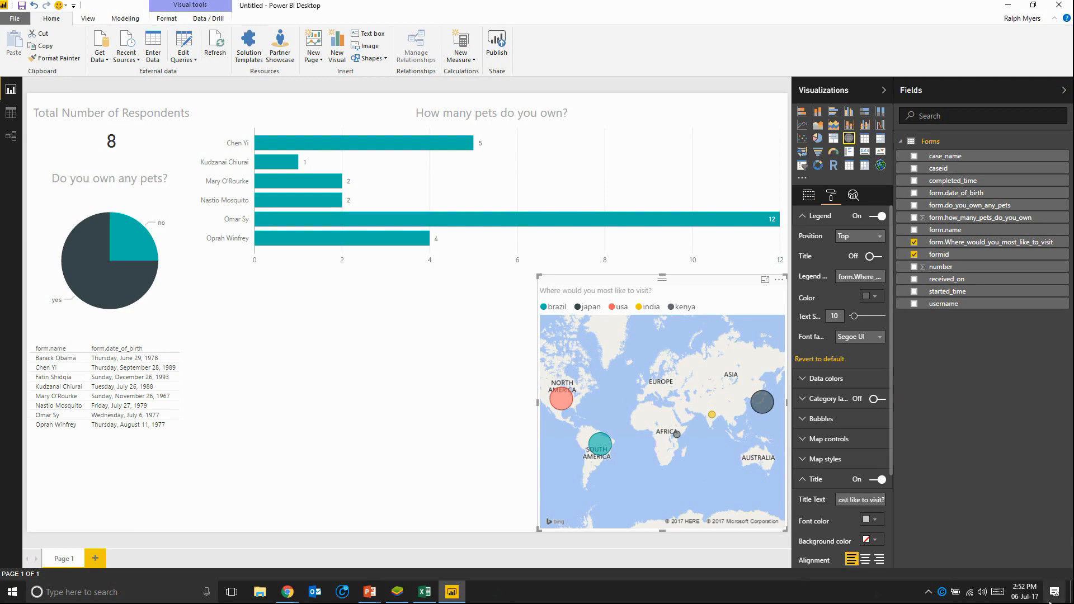
pyautogui.scroll(-2, 814, 403)
pyautogui.click(866, 496)
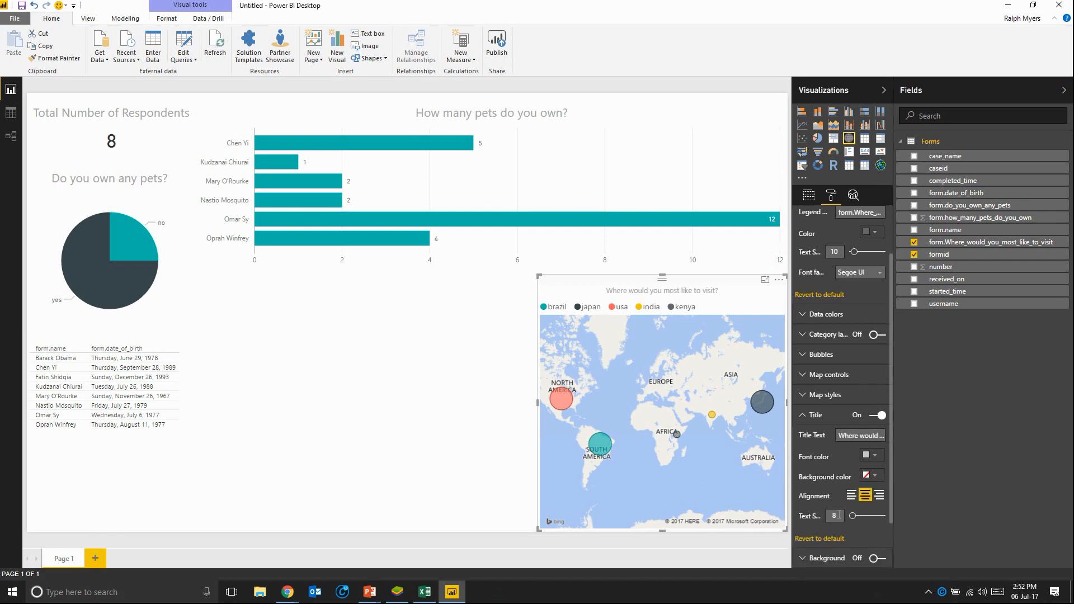
pyautogui.write('15')
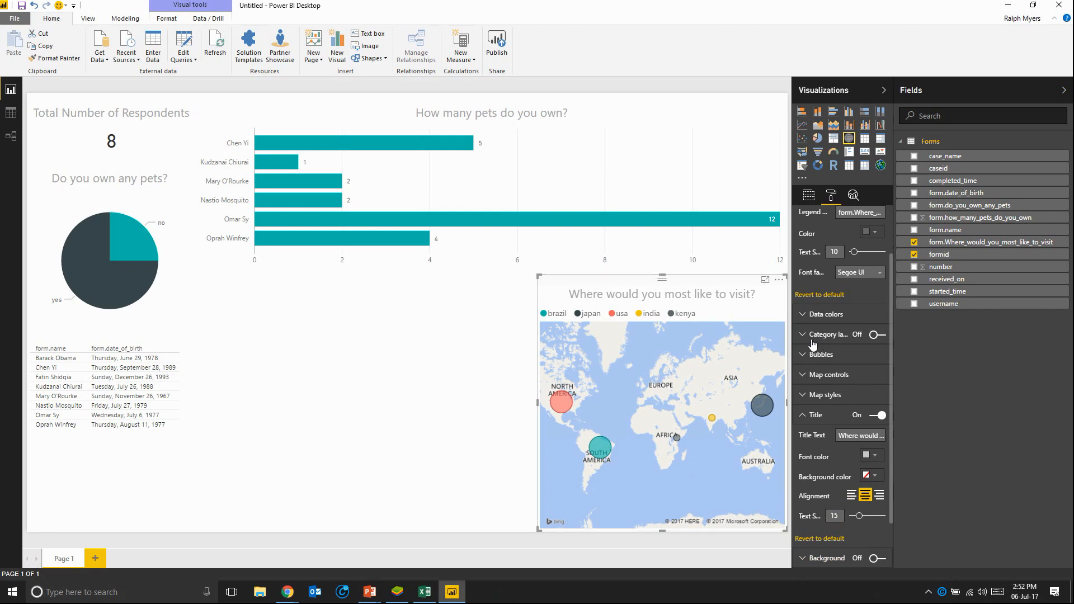
pyautogui.click(877, 335)
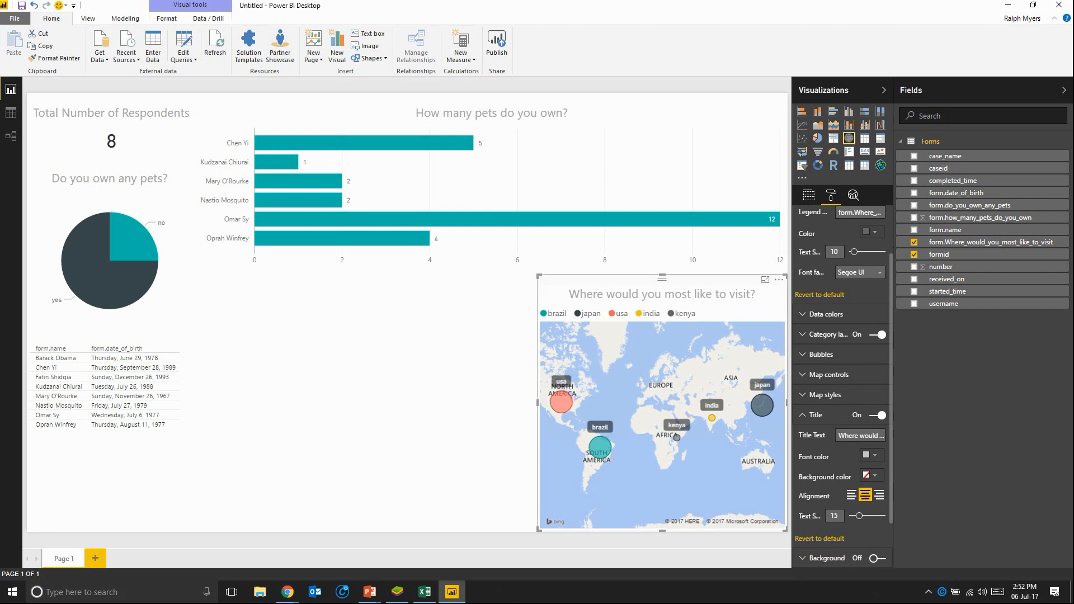
pyautogui.click(349, 381)
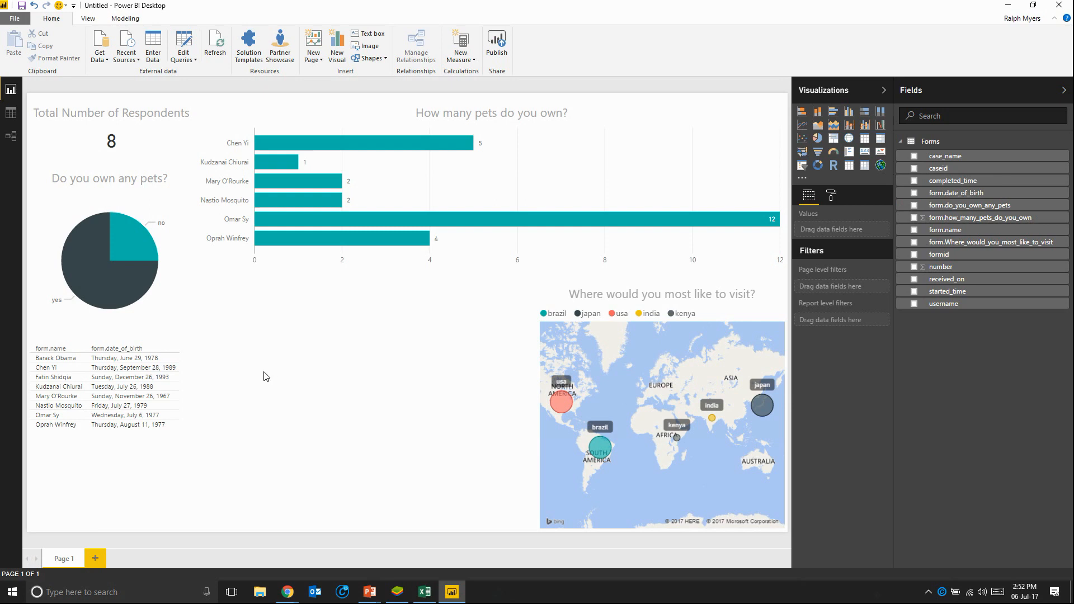
# Step: Add a Year column to the Forms query, extracted from form.date_of_birth
pyautogui.click(189, 41)
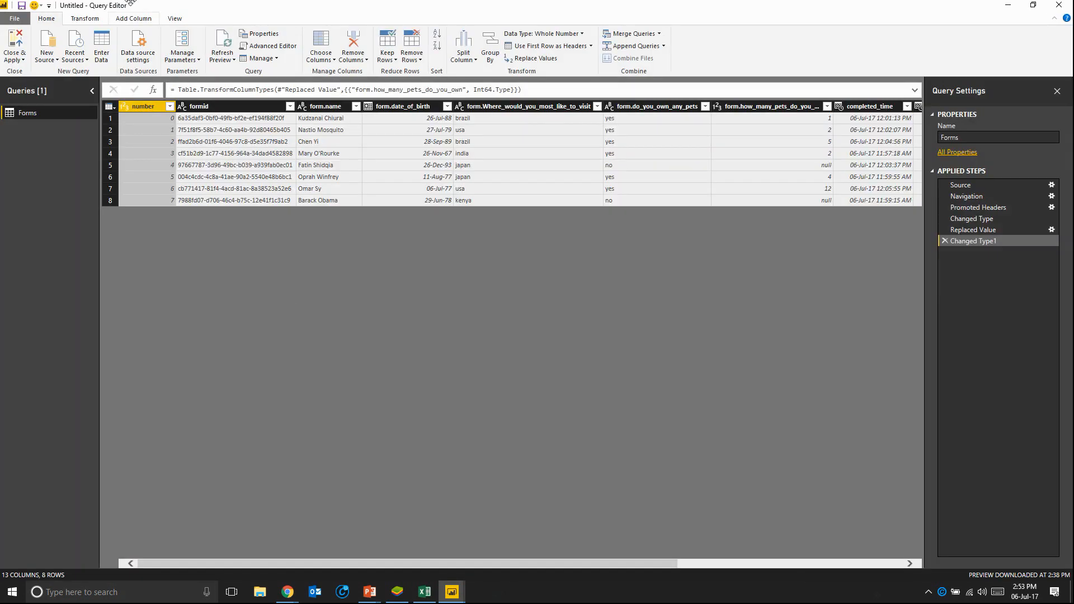
pyautogui.click(137, 20)
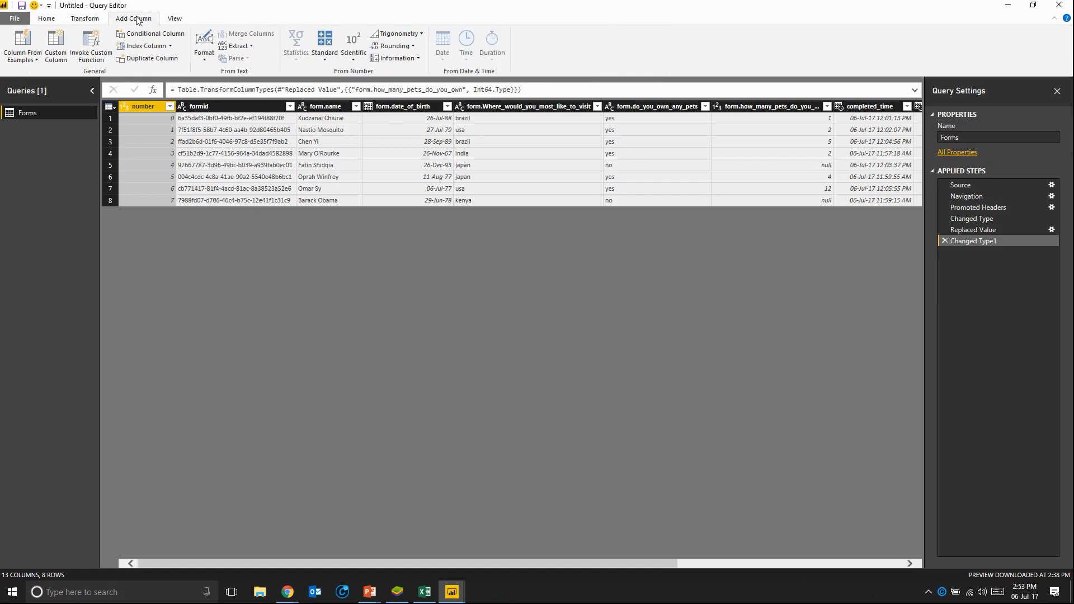
pyautogui.moveTo(213, 560); pyautogui.dragTo(354, 553)
pyautogui.click(206, 106)
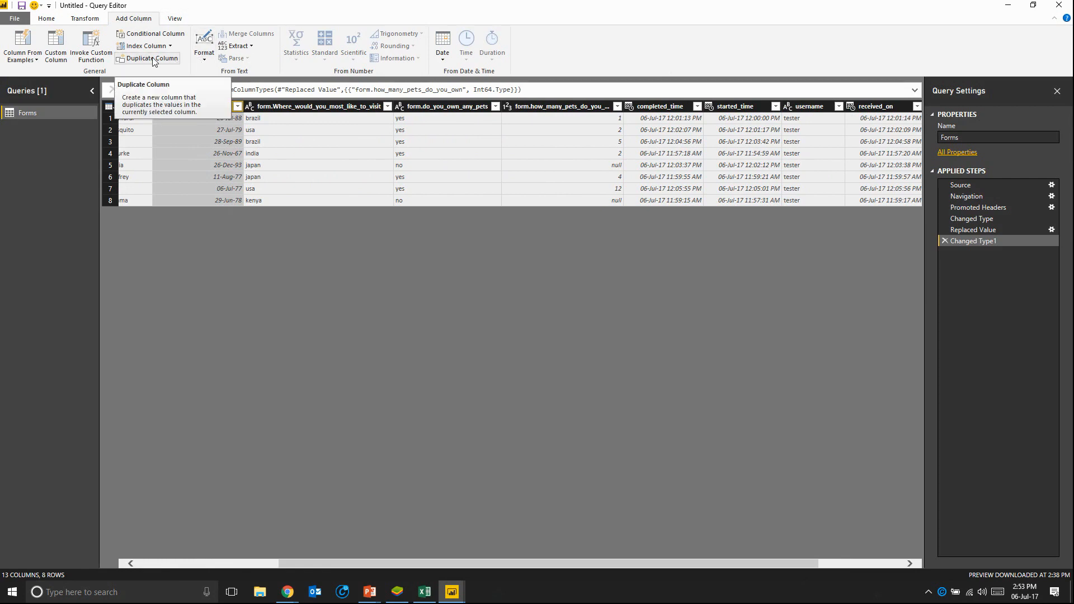
pyautogui.click(442, 56)
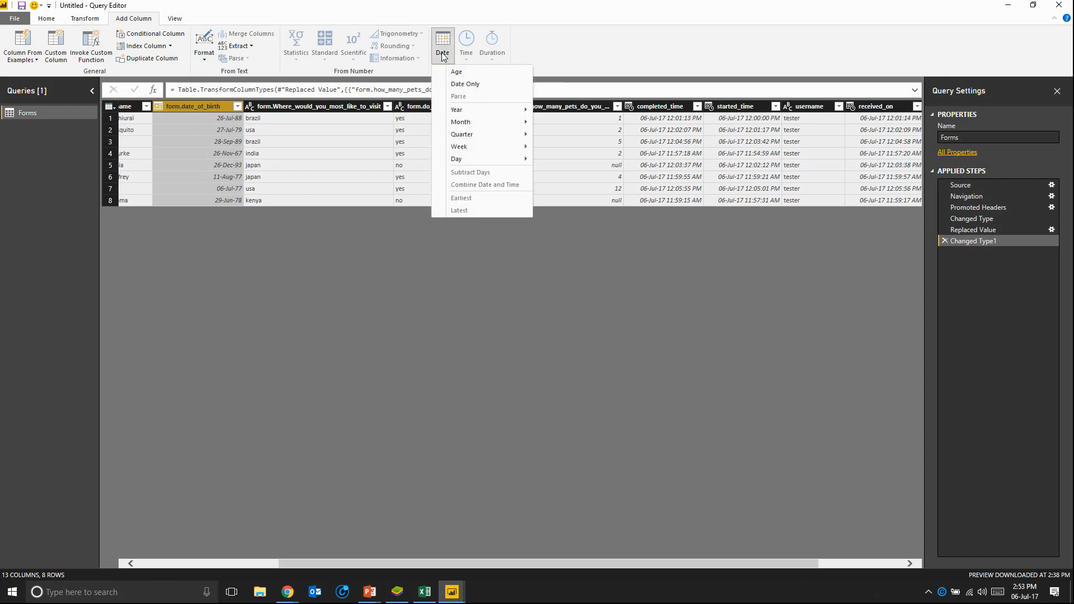
pyautogui.moveTo(480, 115)
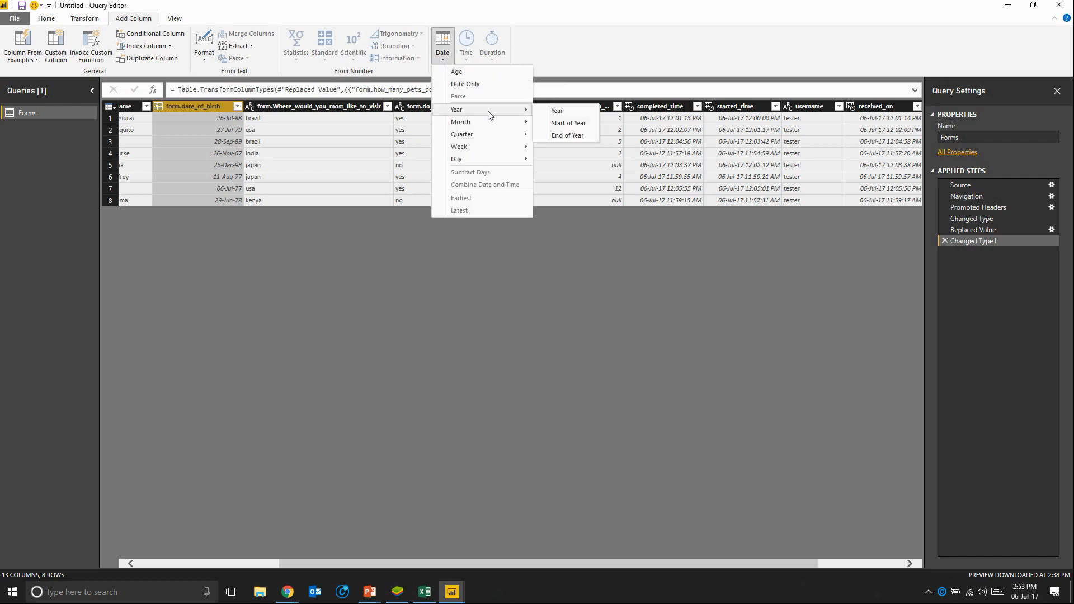
pyautogui.click(559, 111)
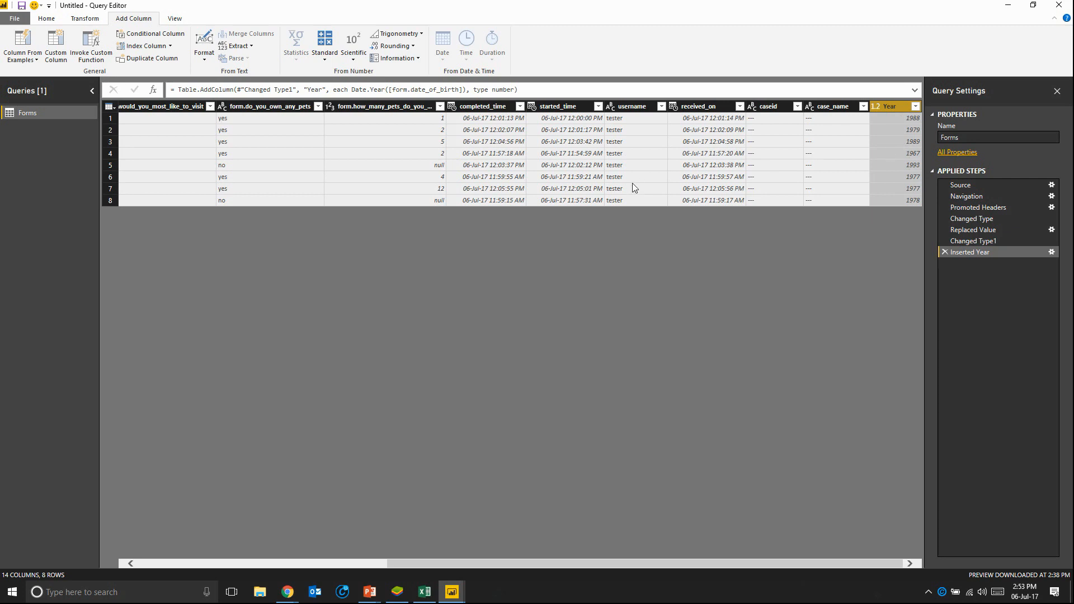
# Step: Start a new custom column in the Forms query and name it Age
pyautogui.click(54, 40)
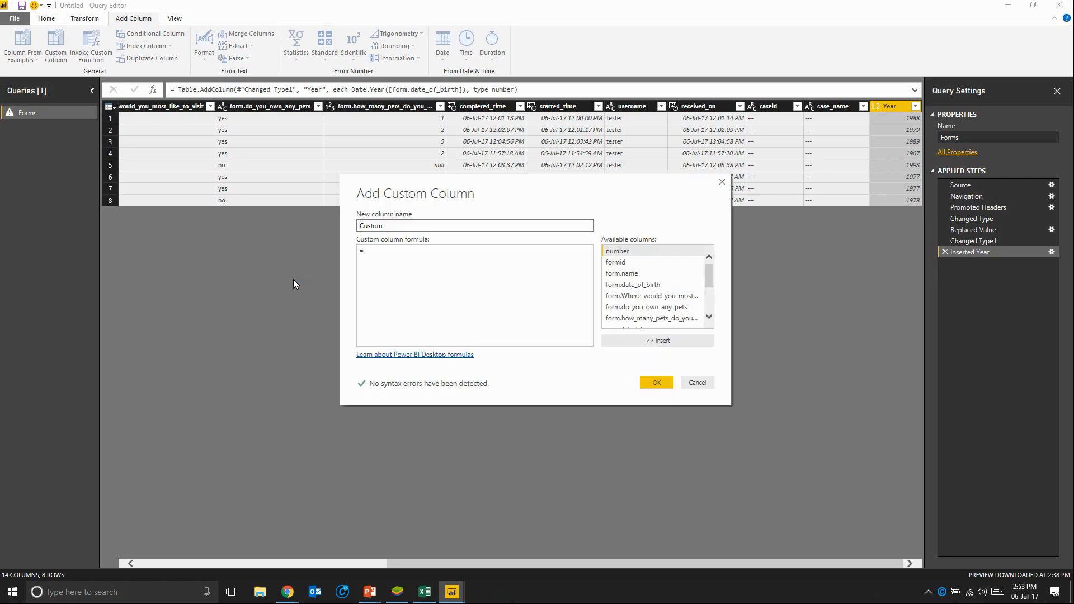
pyautogui.moveTo(389, 225); pyautogui.dragTo(313, 240)
pyautogui.write('Age')
pyautogui.click(381, 249)
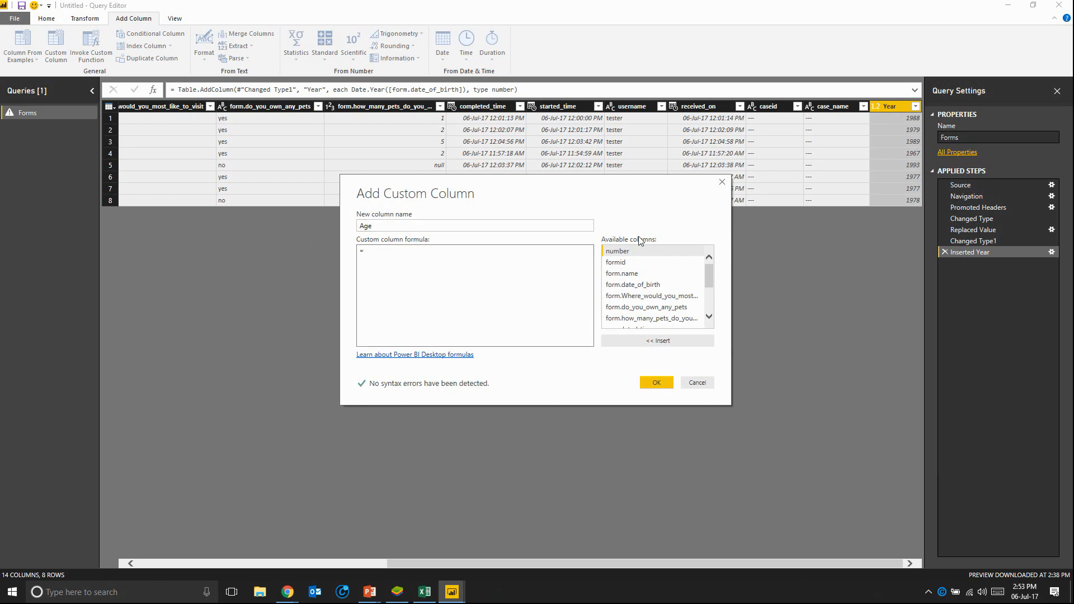
# Step: Define the custom Age column with the formula 2017-[Year] and add it to the Forms query
pyautogui.moveTo(708, 272); pyautogui.dragTo(708, 314)
pyautogui.doubleClick(613, 323)
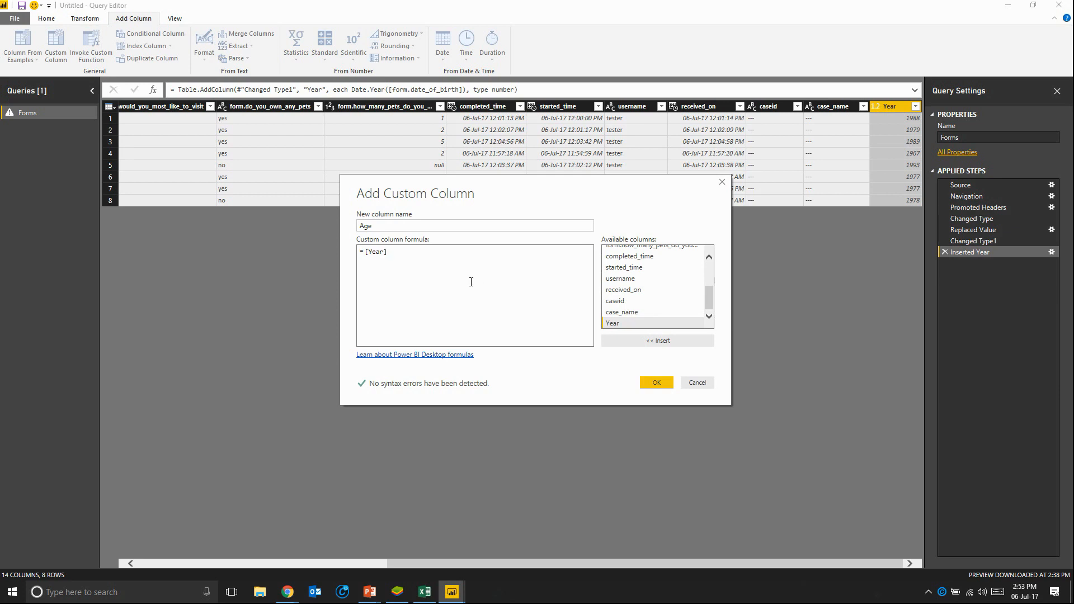
pyautogui.moveTo(389, 253); pyautogui.dragTo(324, 259)
pyautogui.write('2017')
pyautogui.doubleClick(615, 323)
pyautogui.moveTo(364, 252); pyautogui.dragTo(381, 252)
pyautogui.click(412, 255)
pyautogui.moveTo(381, 251); pyautogui.dragTo(363, 253)
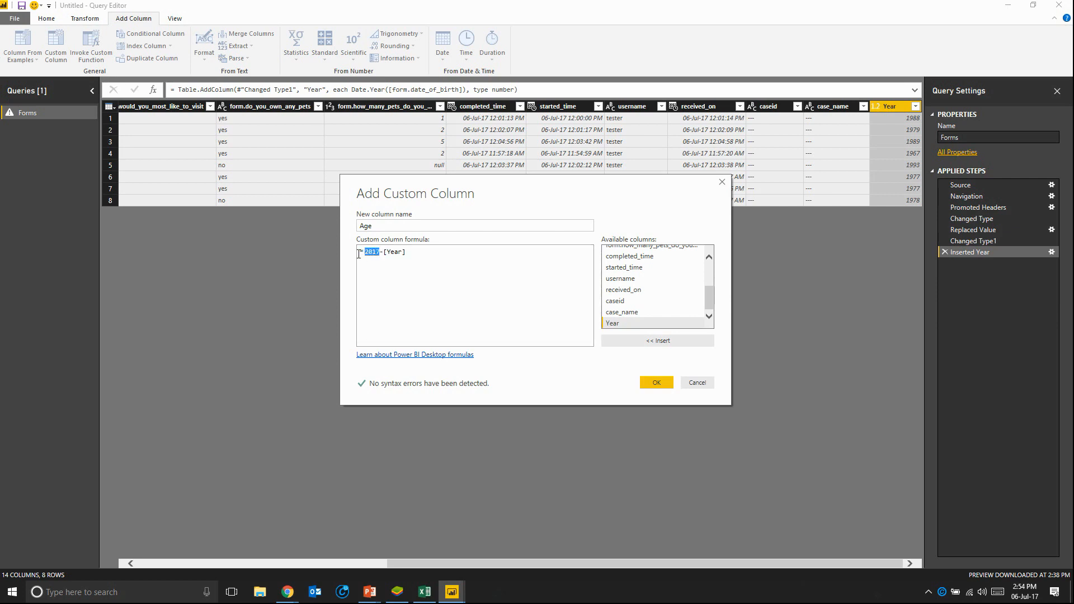
pyautogui.click(394, 282)
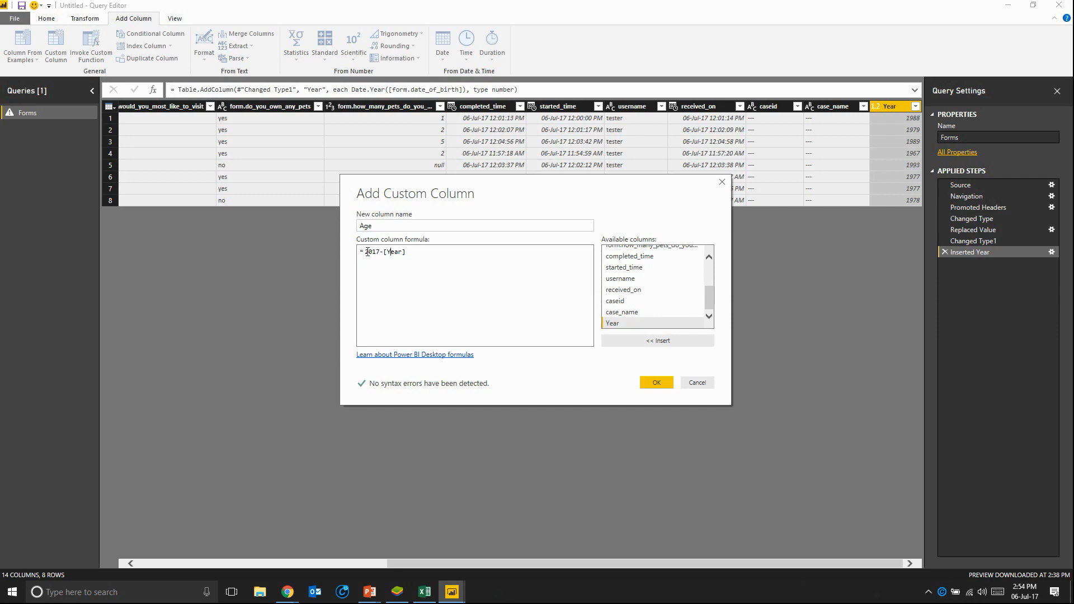
pyautogui.click(654, 384)
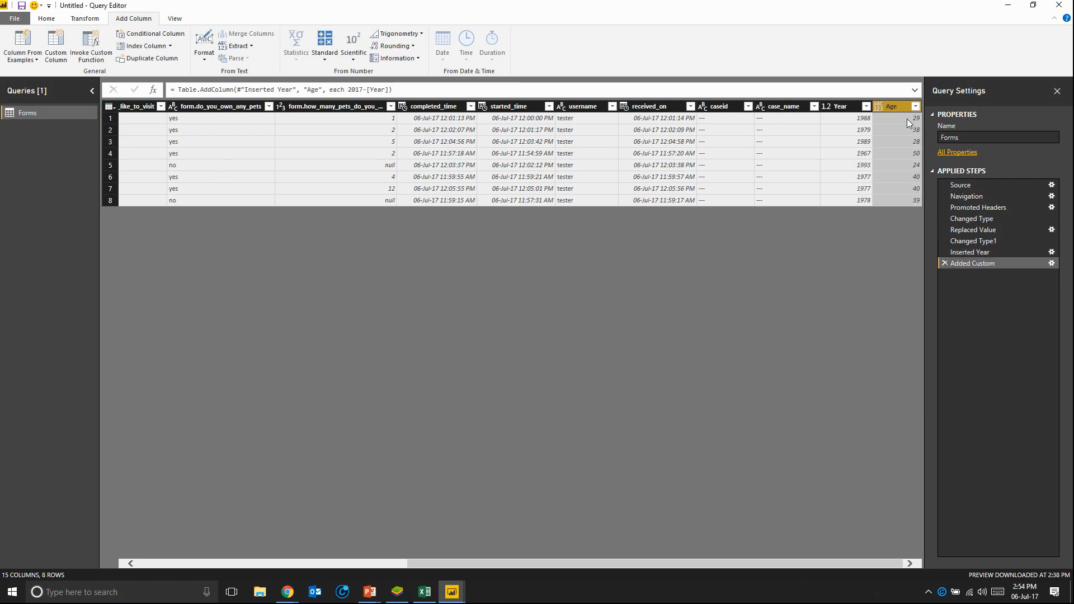
# Step: Set the Age column's data type to Whole Number and apply the query changes to the report
pyautogui.click(878, 107)
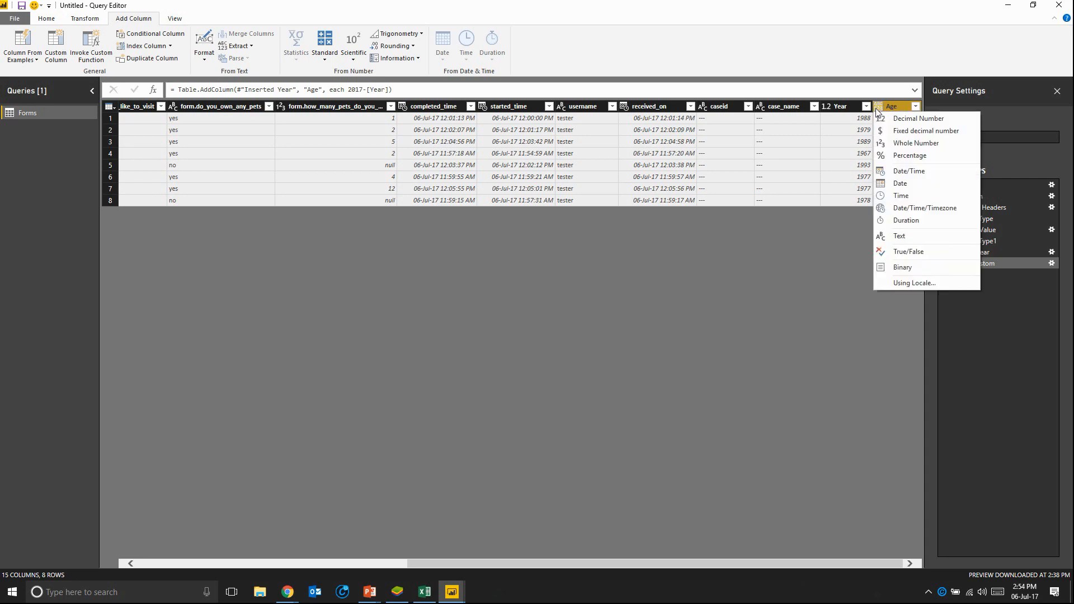
pyautogui.click(903, 142)
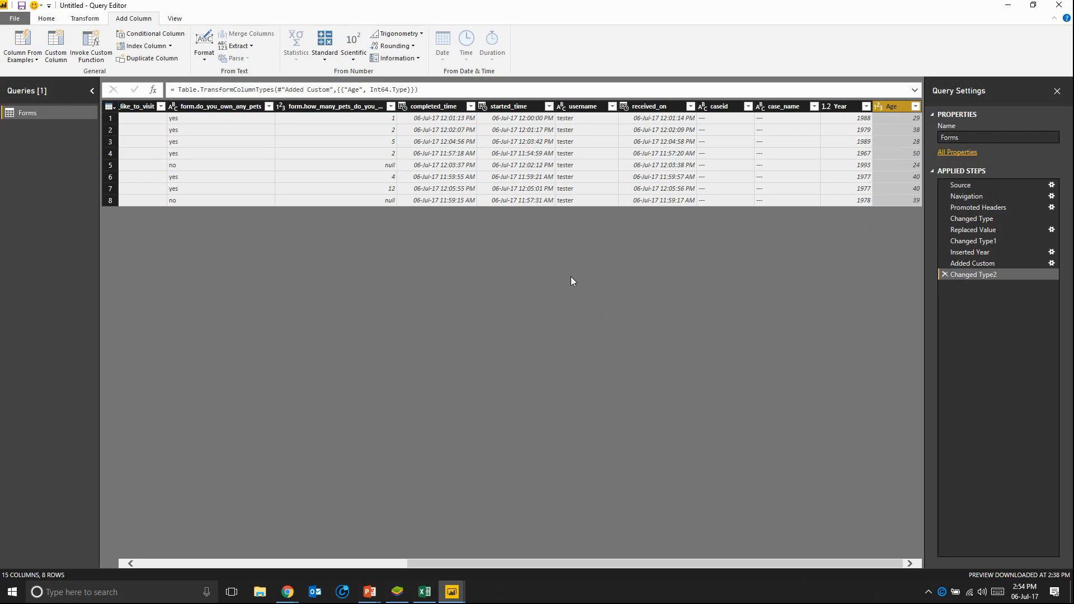
pyautogui.click(46, 19)
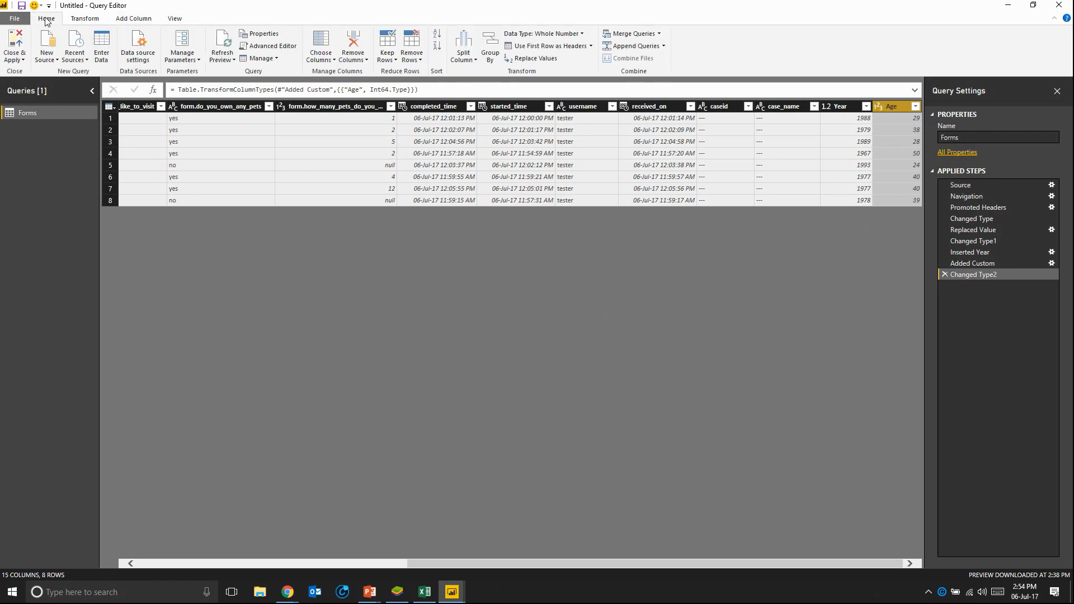
pyautogui.click(20, 36)
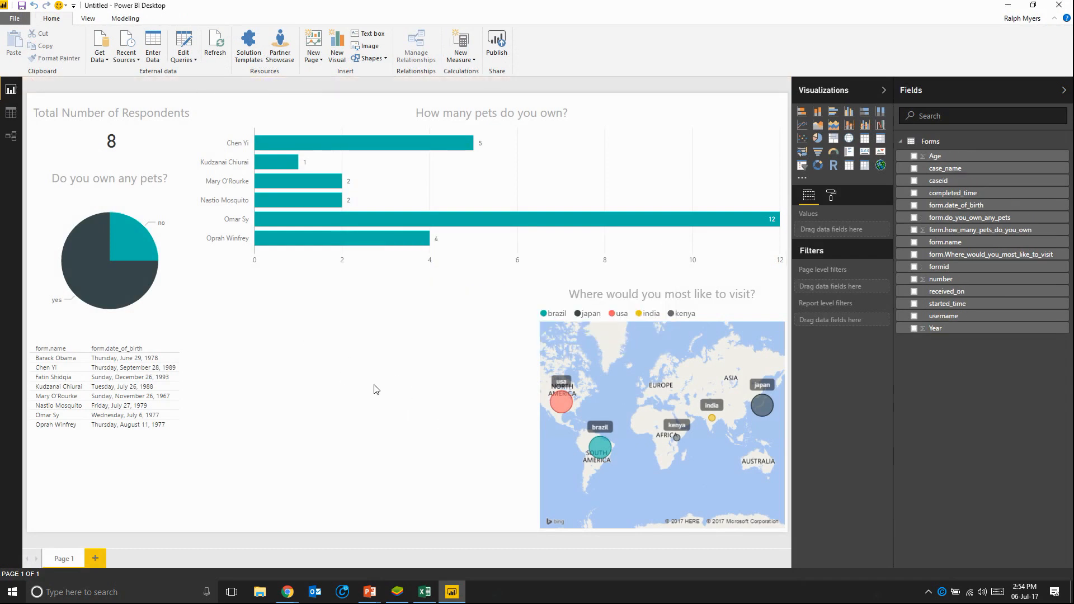
# Step: Add a scatter chart filling the space beside the map, with Age on the X axis and form.how_many_pets_do_you_own on the Y axis
pyautogui.click(803, 146)
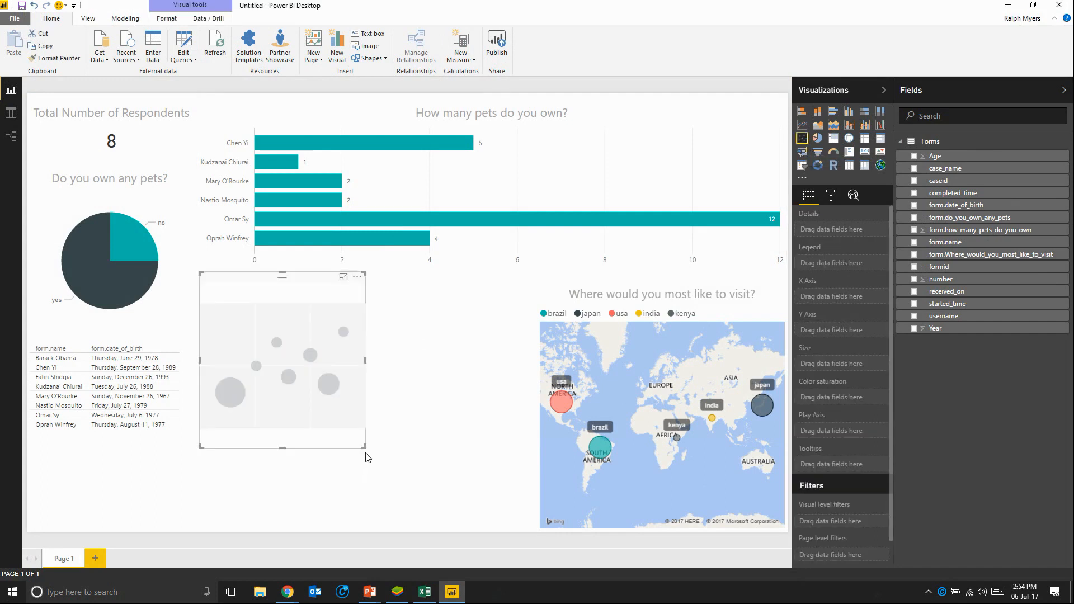
pyautogui.moveTo(363, 446); pyautogui.dragTo(536, 535)
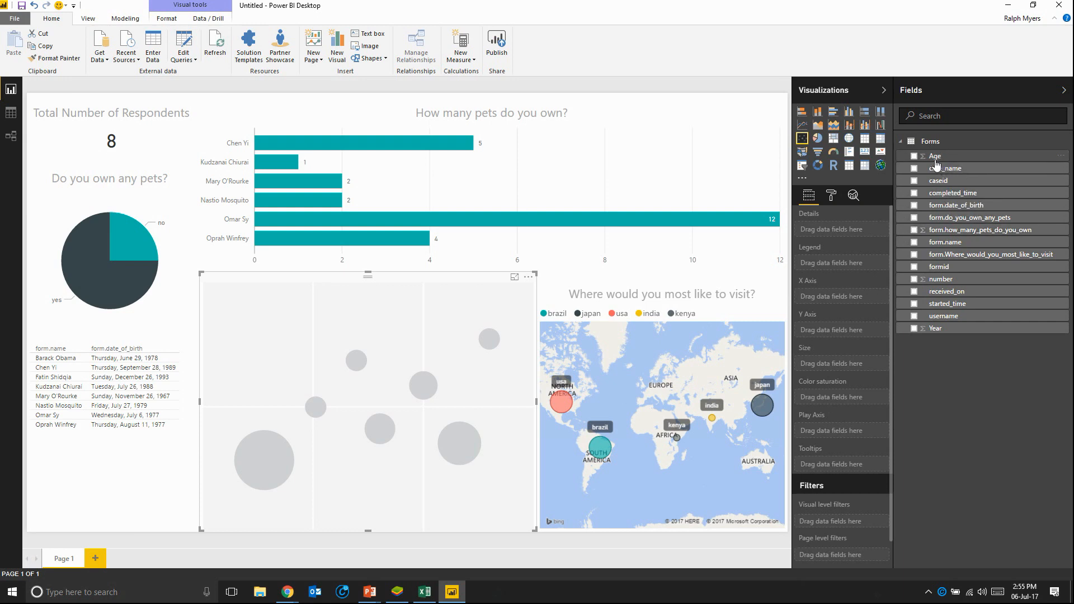
pyautogui.moveTo(935, 163); pyautogui.dragTo(836, 301)
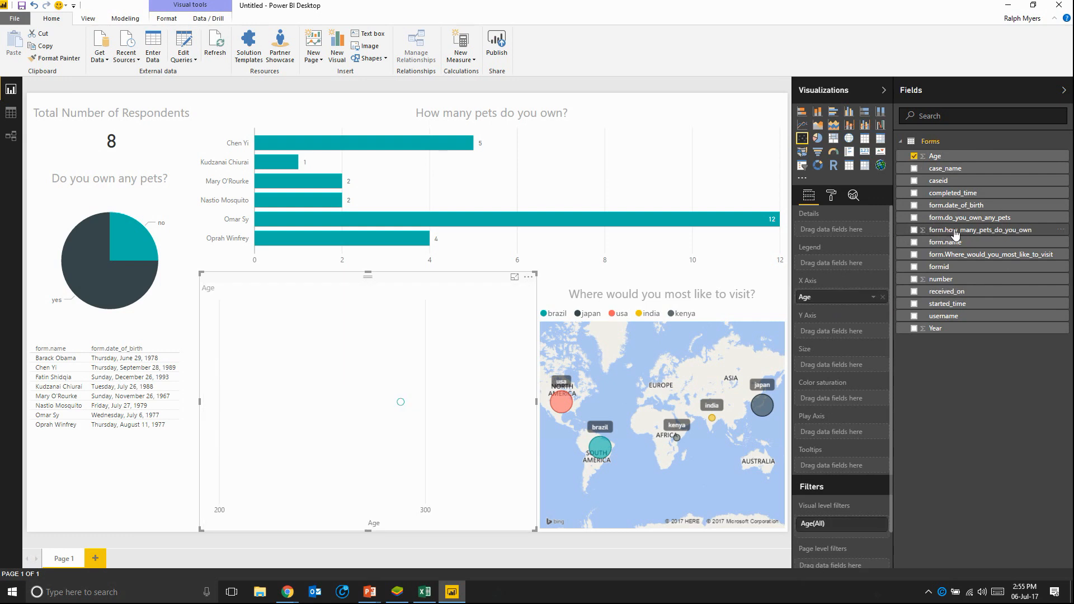
pyautogui.moveTo(956, 234); pyautogui.dragTo(853, 334)
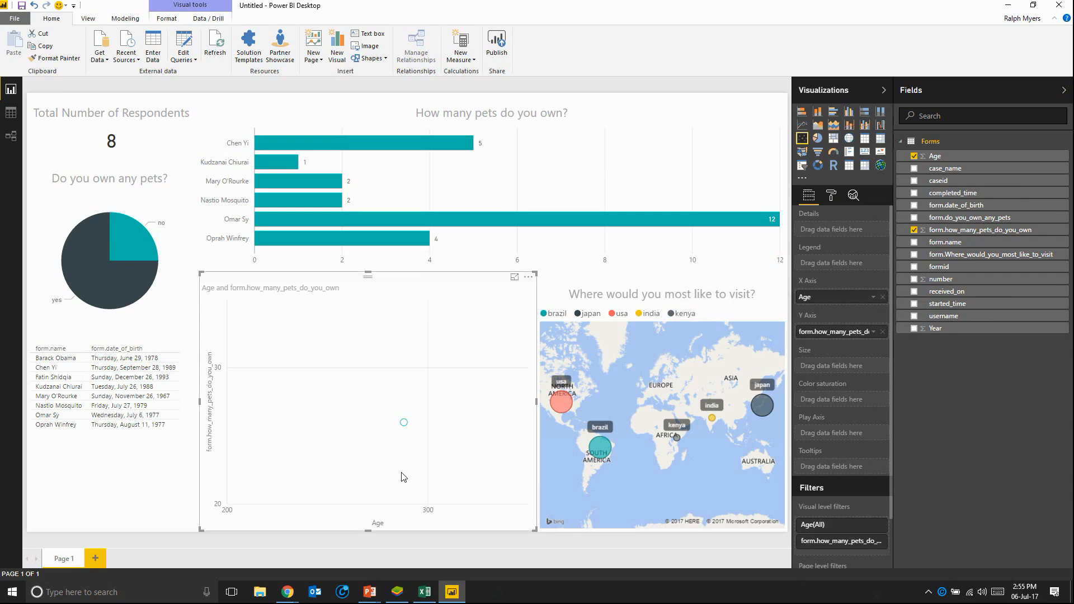
# Step: Summarize both the Age and form.how_many_pets_do_you_own values of the scatter chart by average
pyautogui.moveTo(404, 424)
pyautogui.click(871, 302)
pyautogui.click(884, 337)
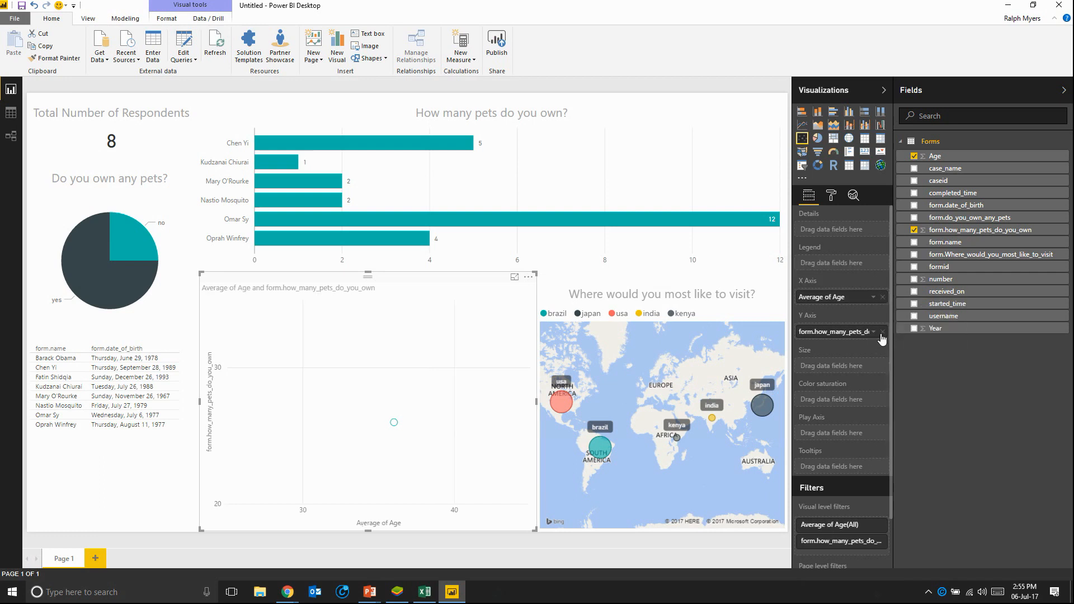
pyautogui.click(874, 333)
pyautogui.click(902, 368)
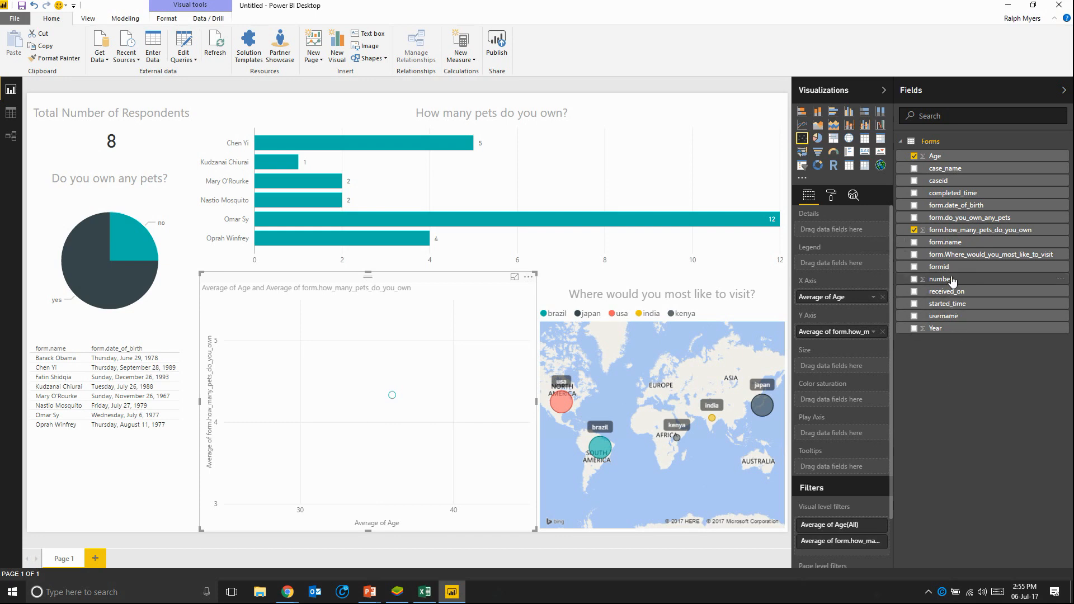
# Step: Split the scatter chart into one point per form by using formid as its details, and inspect the points
pyautogui.moveTo(938, 267); pyautogui.dragTo(841, 231)
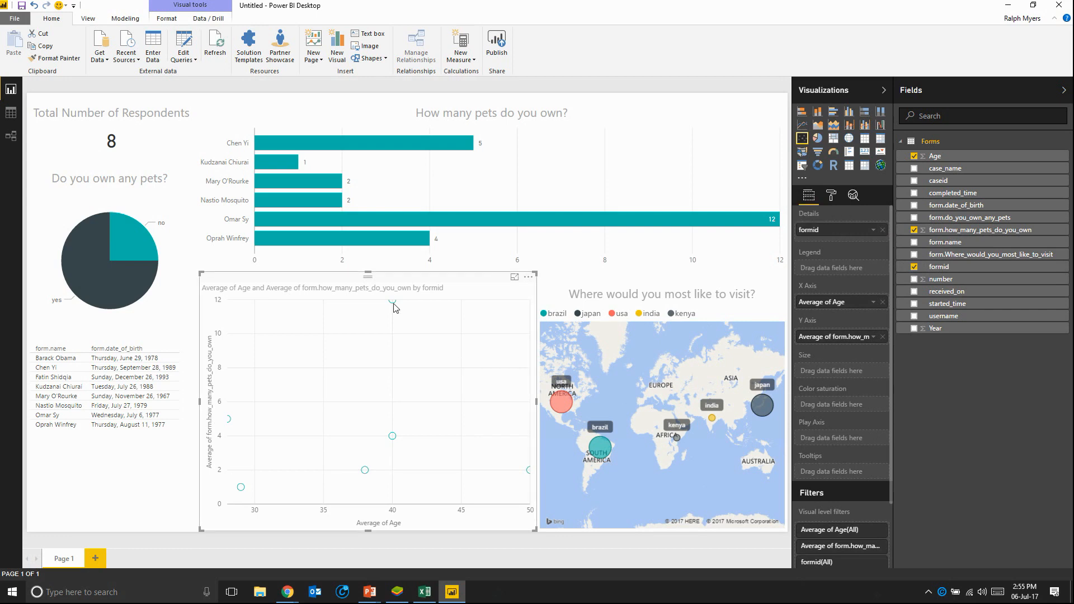
pyautogui.moveTo(394, 306)
pyautogui.moveTo(271, 218)
pyautogui.moveTo(530, 476)
# Step: Add a trend line to the scatter chart of age against number of pets
pyautogui.click(853, 196)
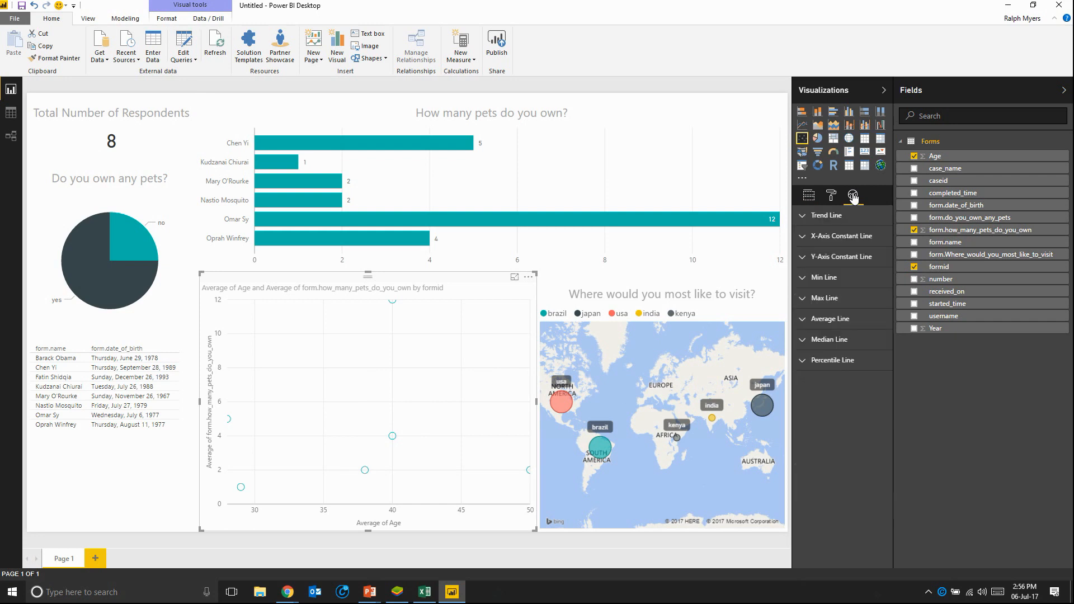
pyautogui.click(806, 218)
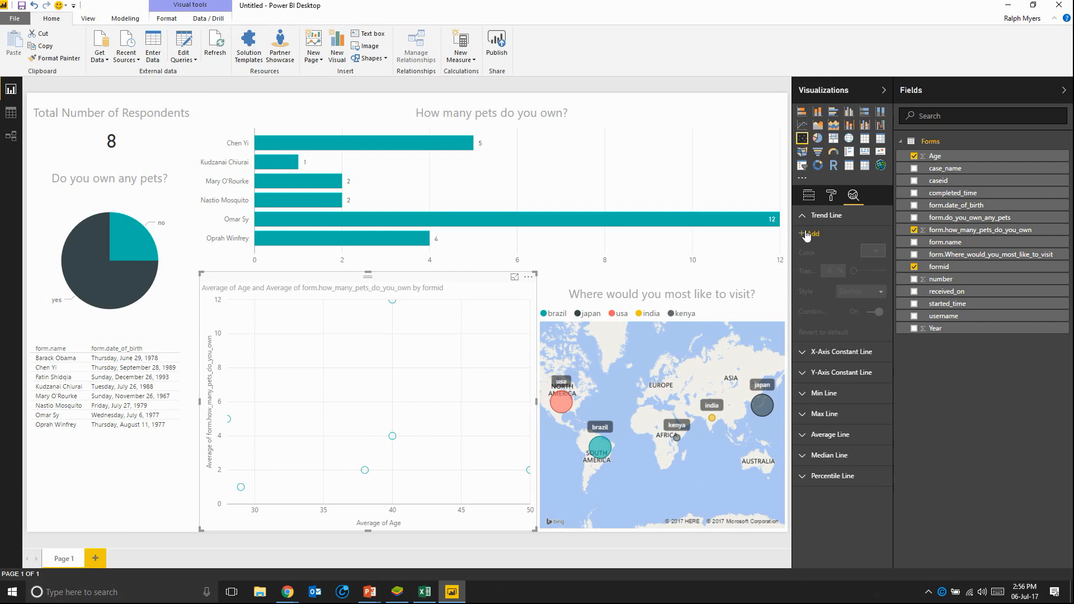
pyautogui.click(805, 234)
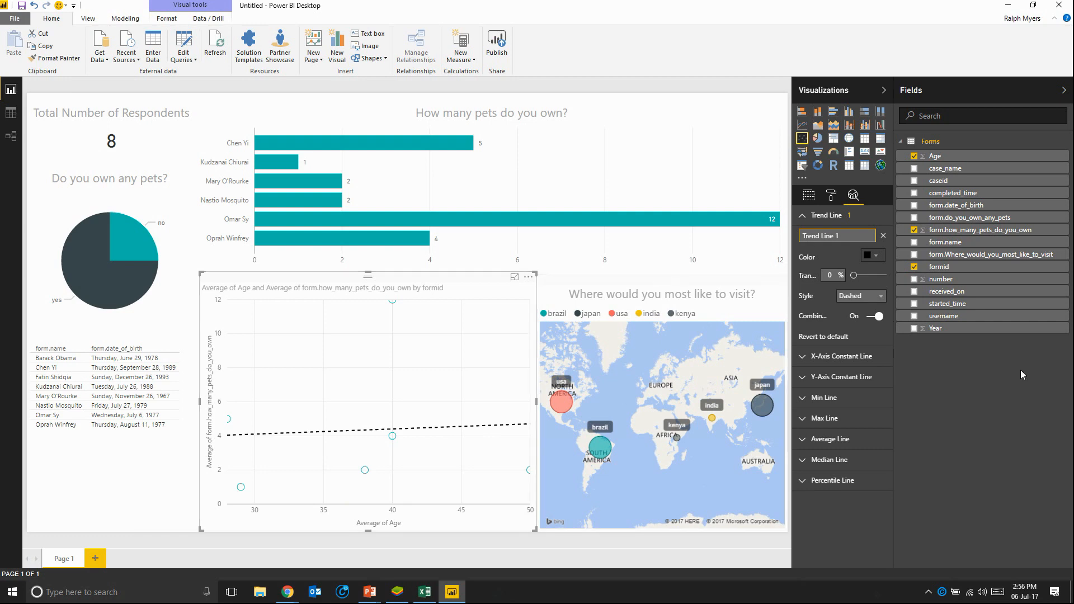
# Step: Rename the form.how_many_pets_do_you_own field as "How many pets do you own?"
pyautogui.rightClick(964, 236)
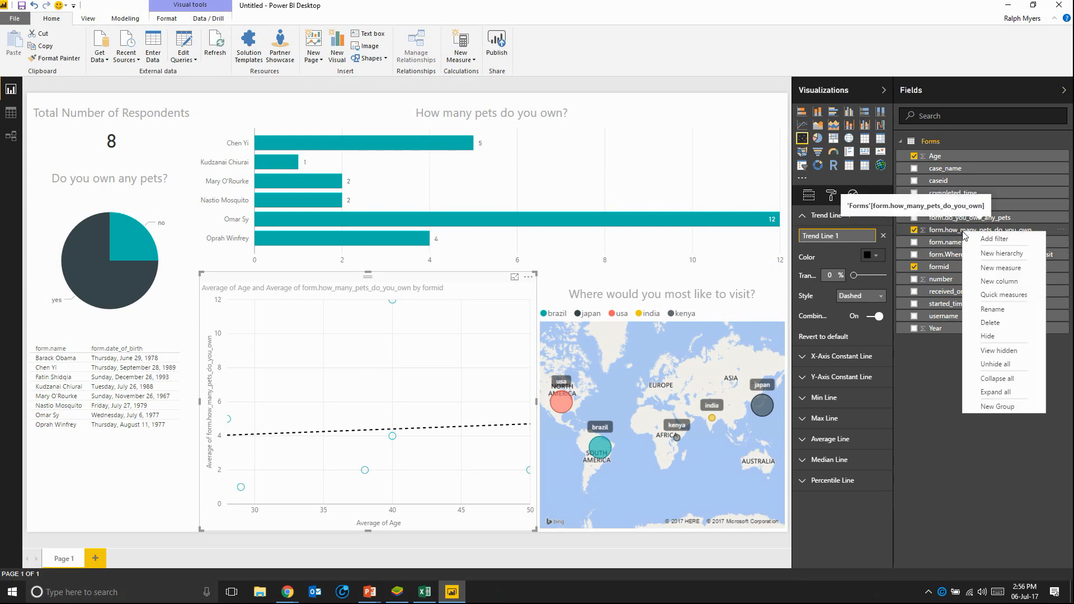
pyautogui.click(992, 310)
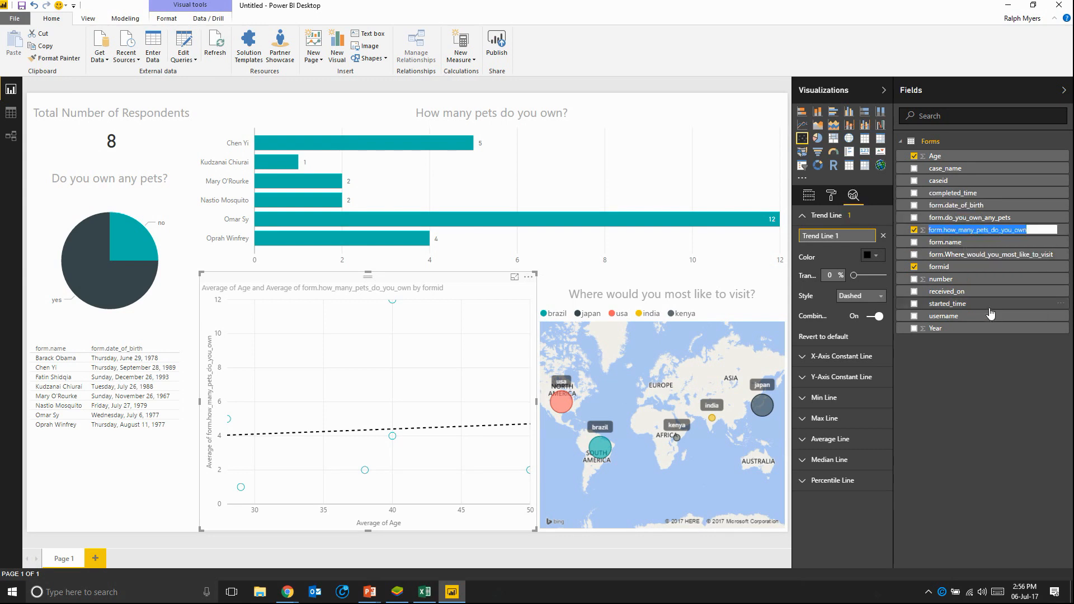
pyautogui.write('How')
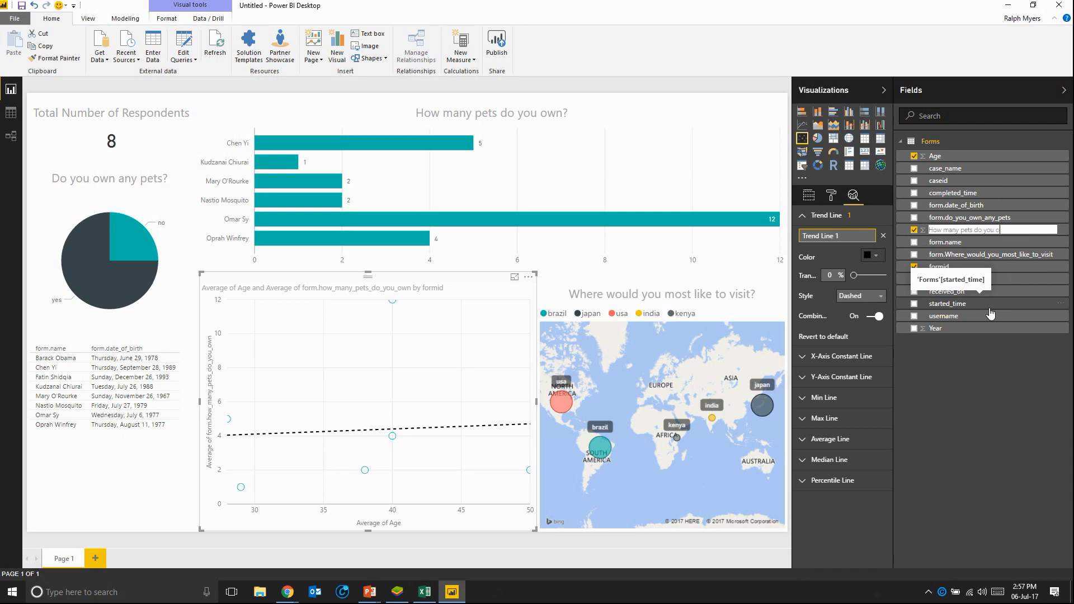
pyautogui.press('Return')
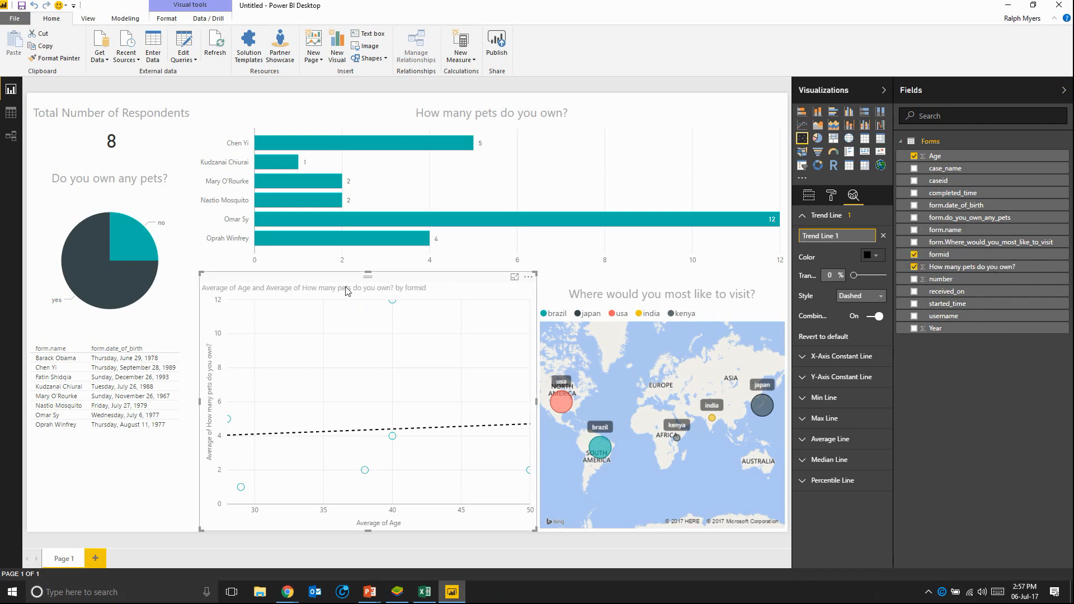
# Step: Title the scatter chart "Pets Owned vs. Age", centred at text size 15
pyautogui.click(832, 195)
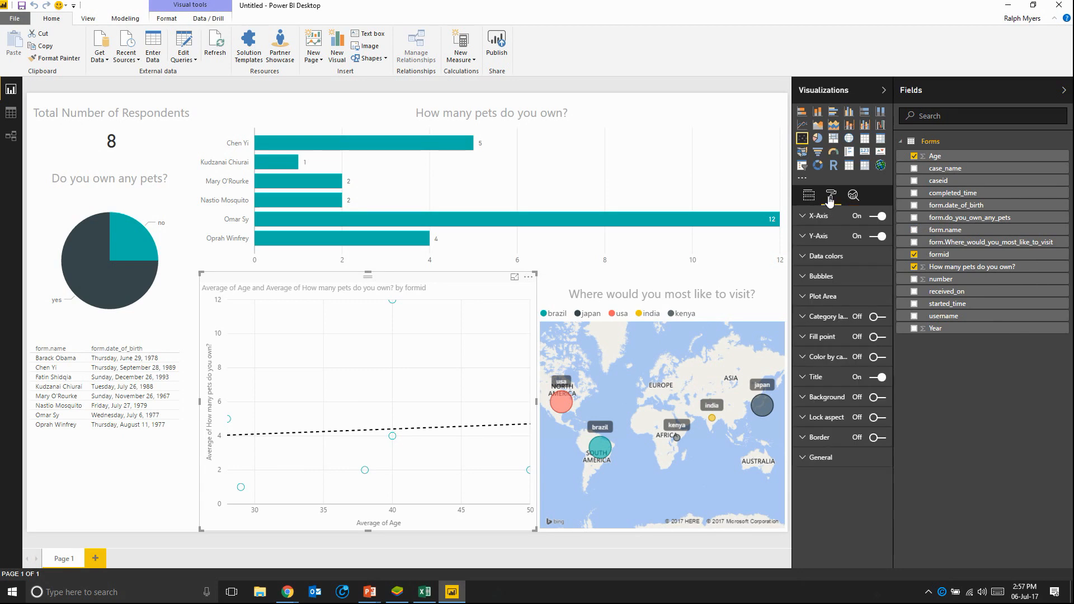
pyautogui.click(804, 378)
pyautogui.tripleClick(839, 398)
pyautogui.press('BackSpace')
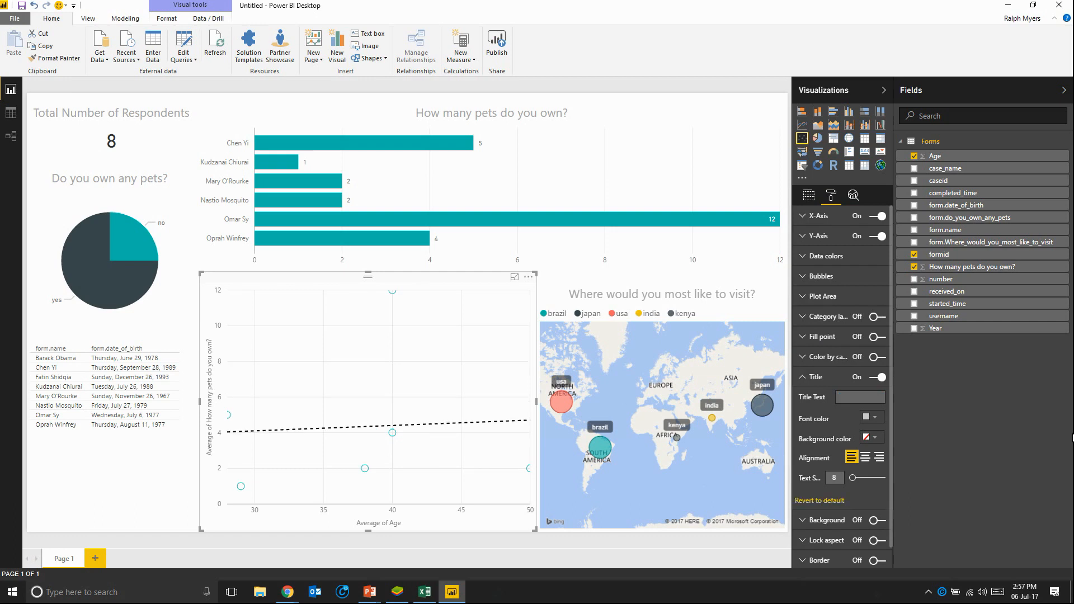
pyautogui.write('Pets Owned vs. Age')
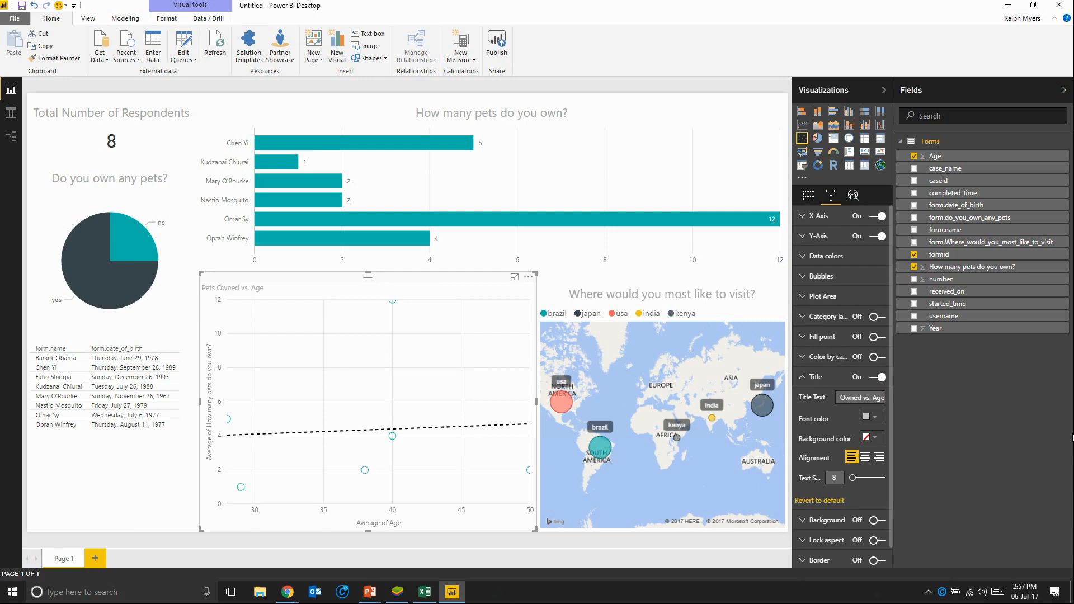
pyautogui.click(865, 457)
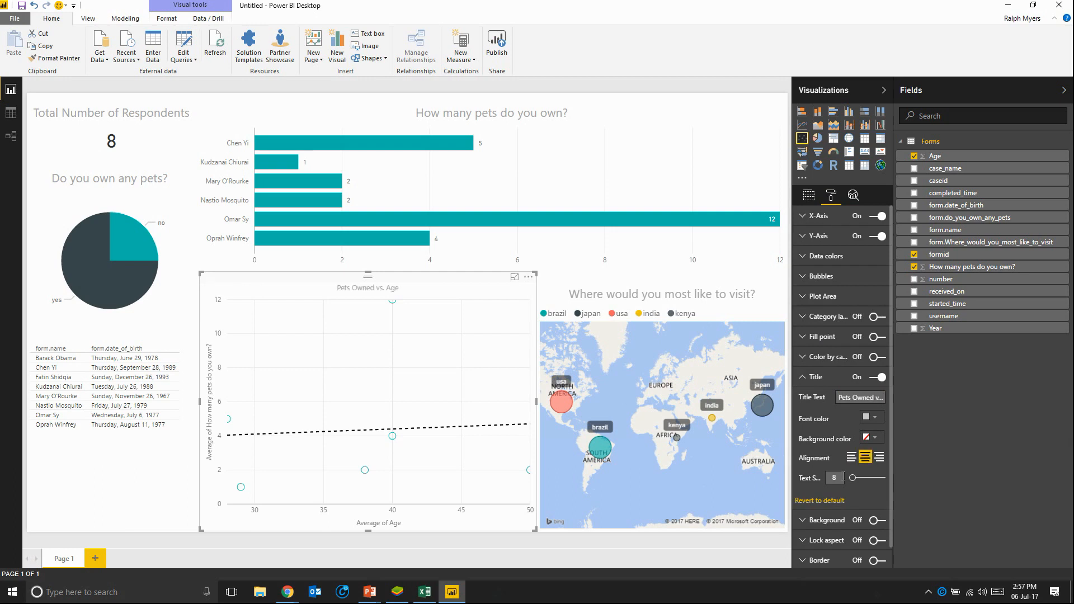
pyautogui.write('15')
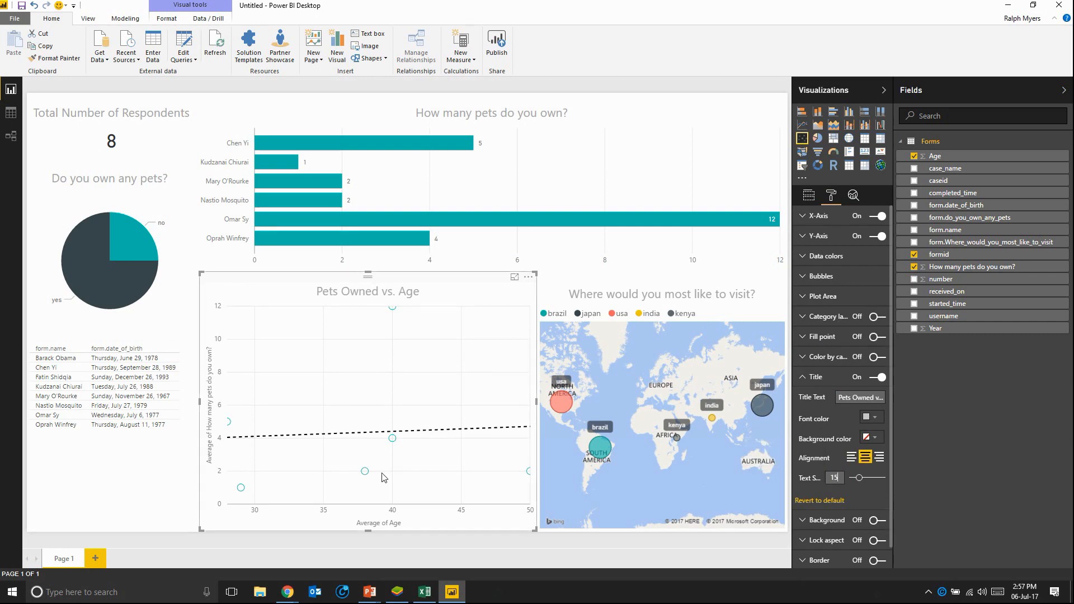
# Step: Rename the report page from Page 1 to "Super Simple Dashboard"
pyautogui.doubleClick(61, 559)
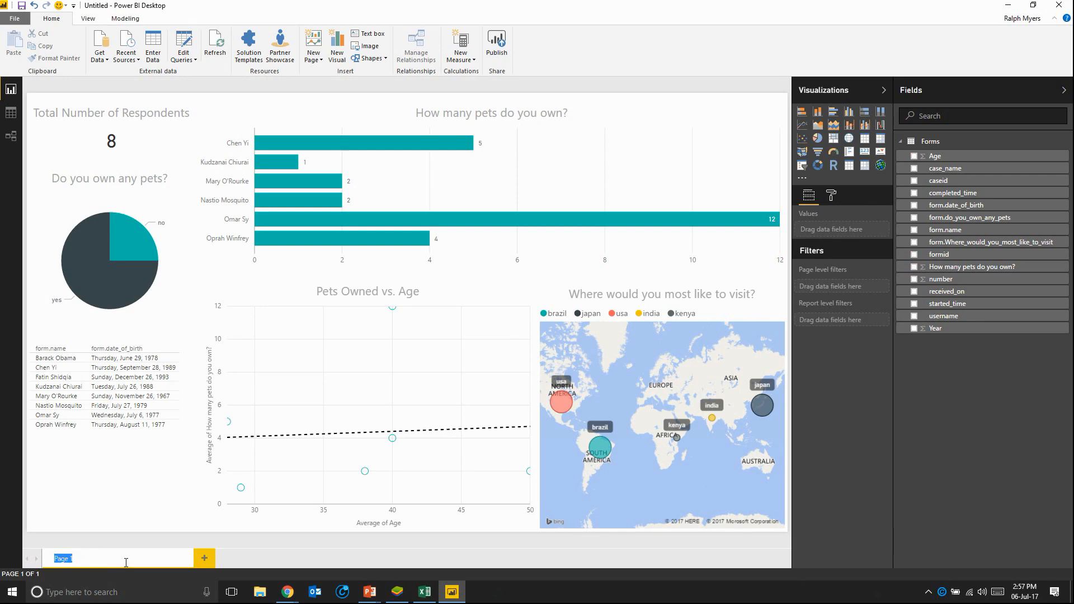
pyautogui.write('Super Simple Dashboard')
pyautogui.press('Return')
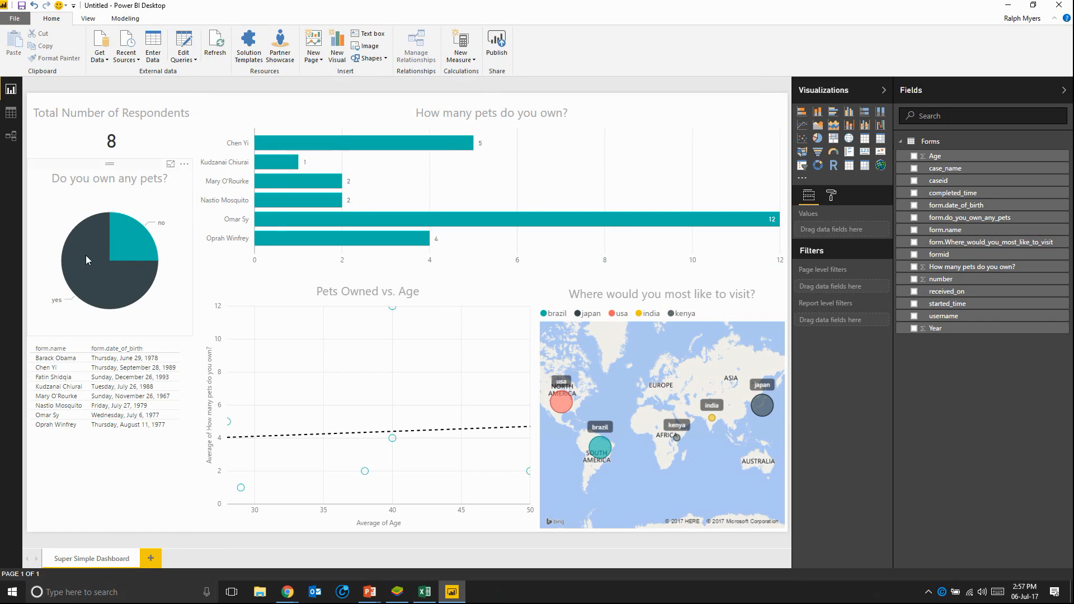
# Step: Check the report's cross-filtering with the yes and no pie slices and the bar of the respondent owning 12 pets
pyautogui.click(92, 278)
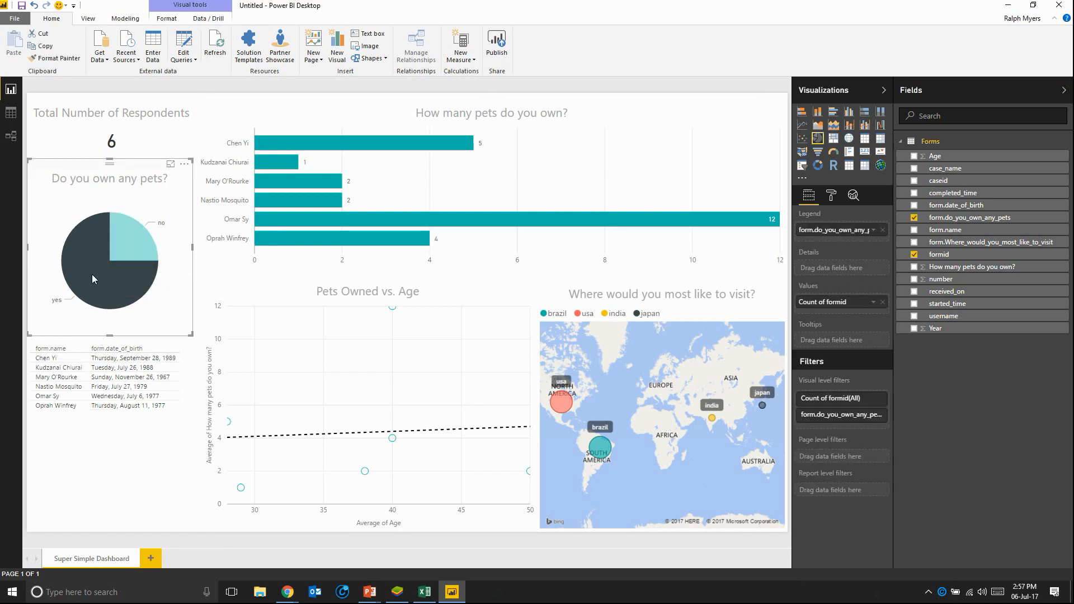
pyautogui.click(129, 244)
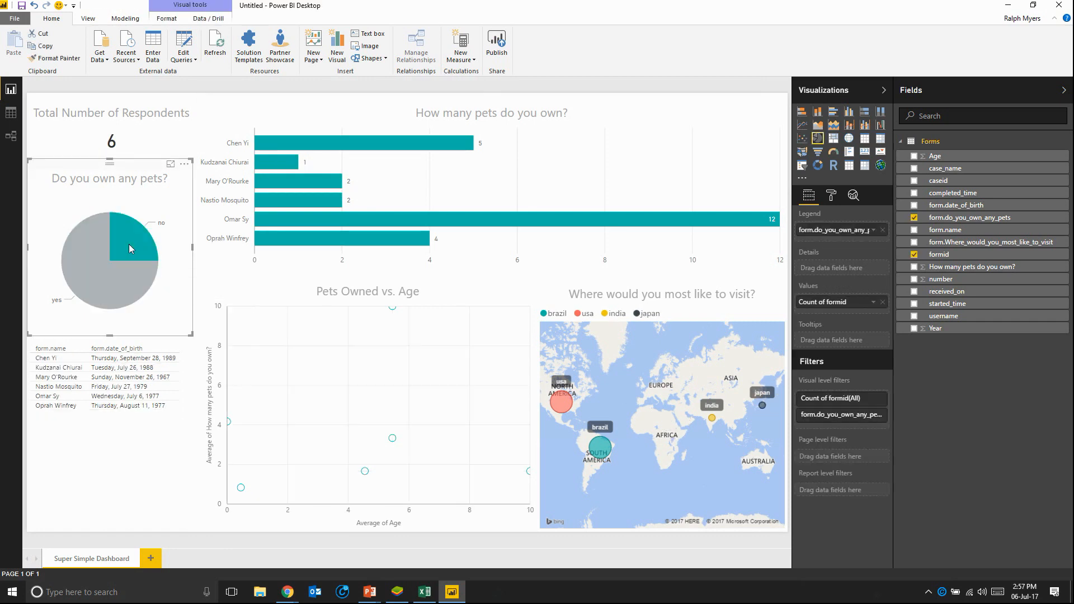
pyautogui.click(93, 261)
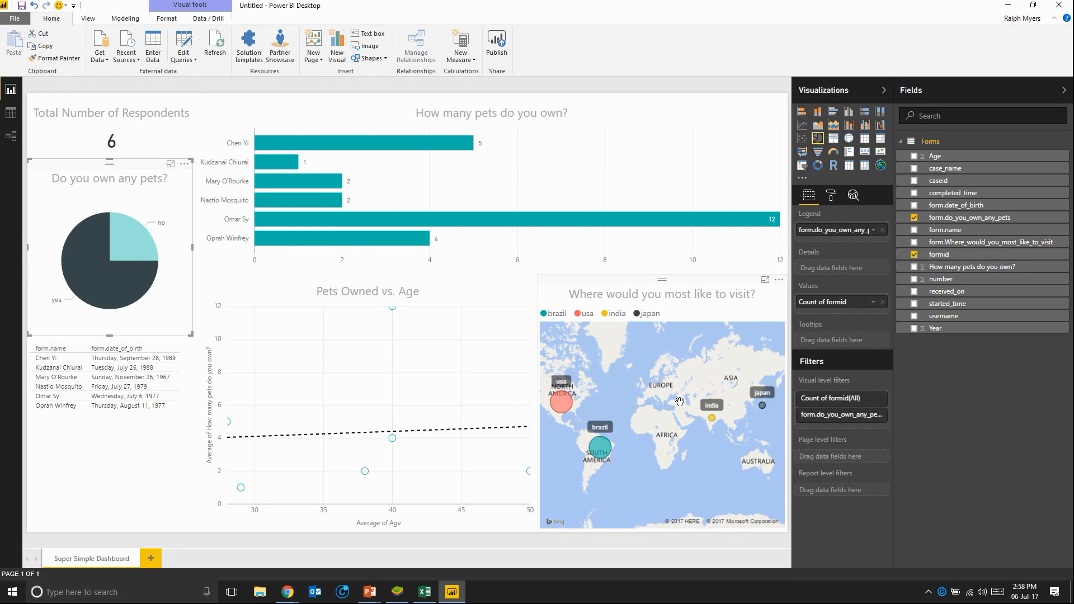
pyautogui.click(291, 221)
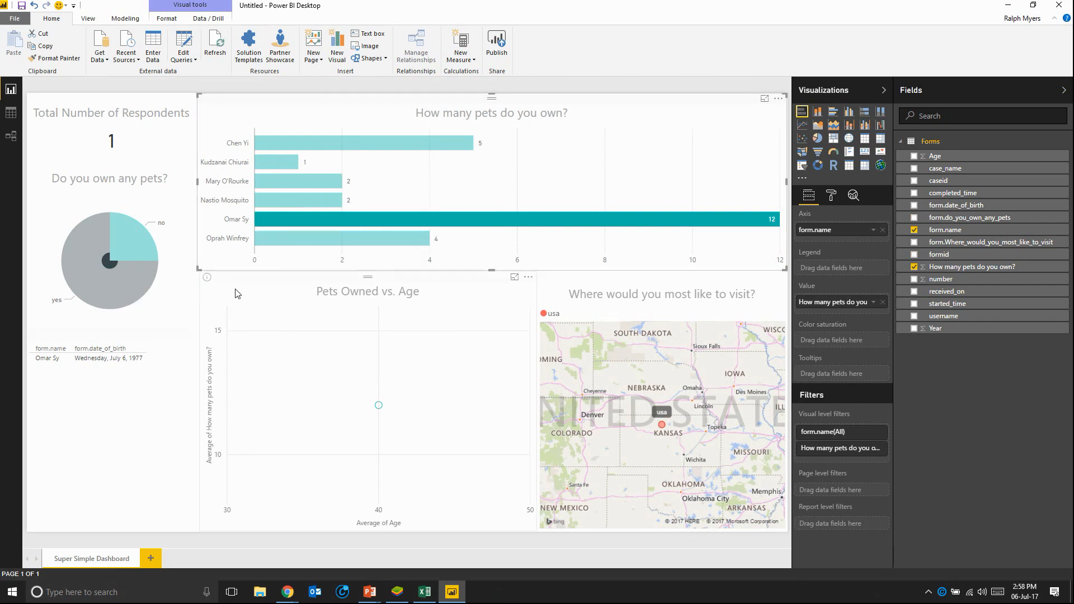
pyautogui.click(111, 271)
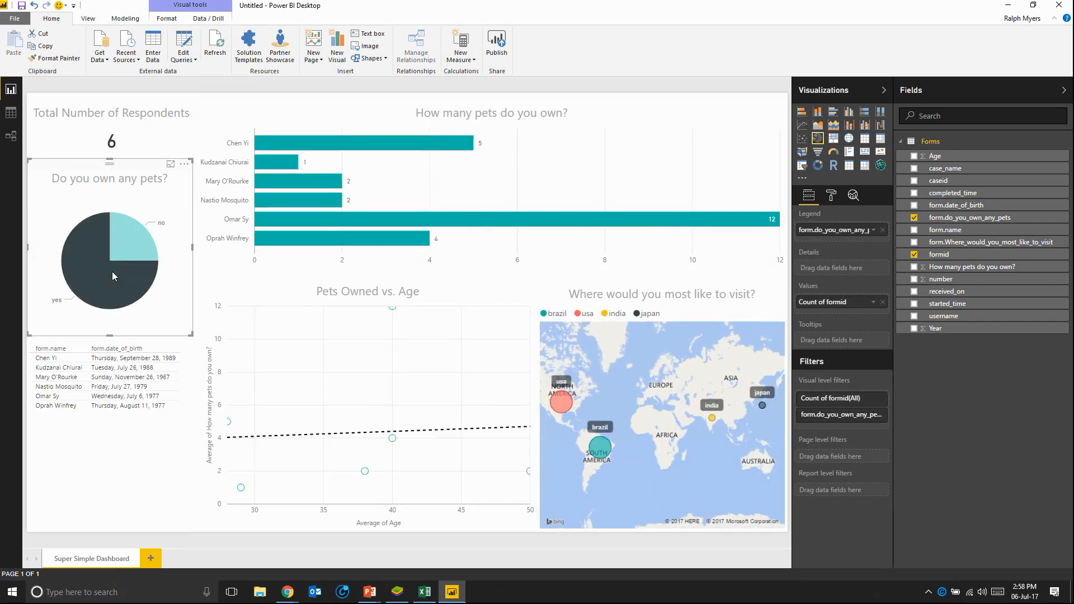